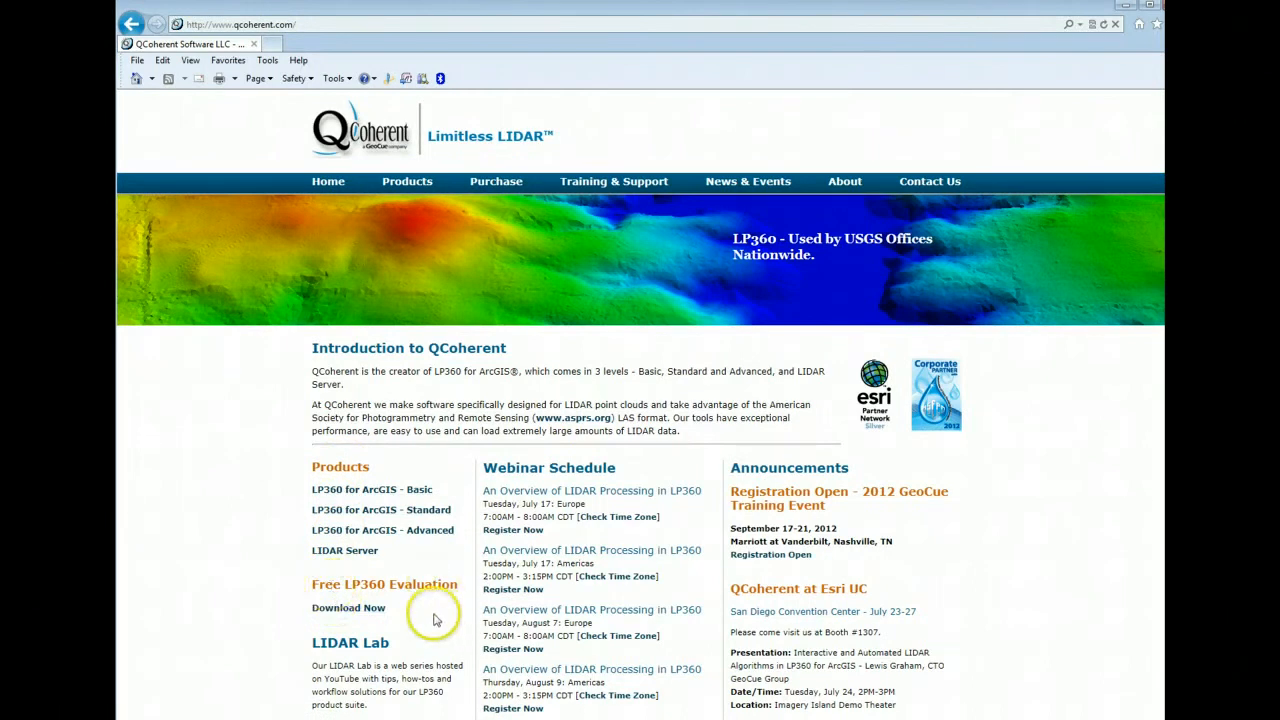
# Open the Free LP360 Evaluation download form and send the completed evaluation request
pyautogui.click(350, 608)
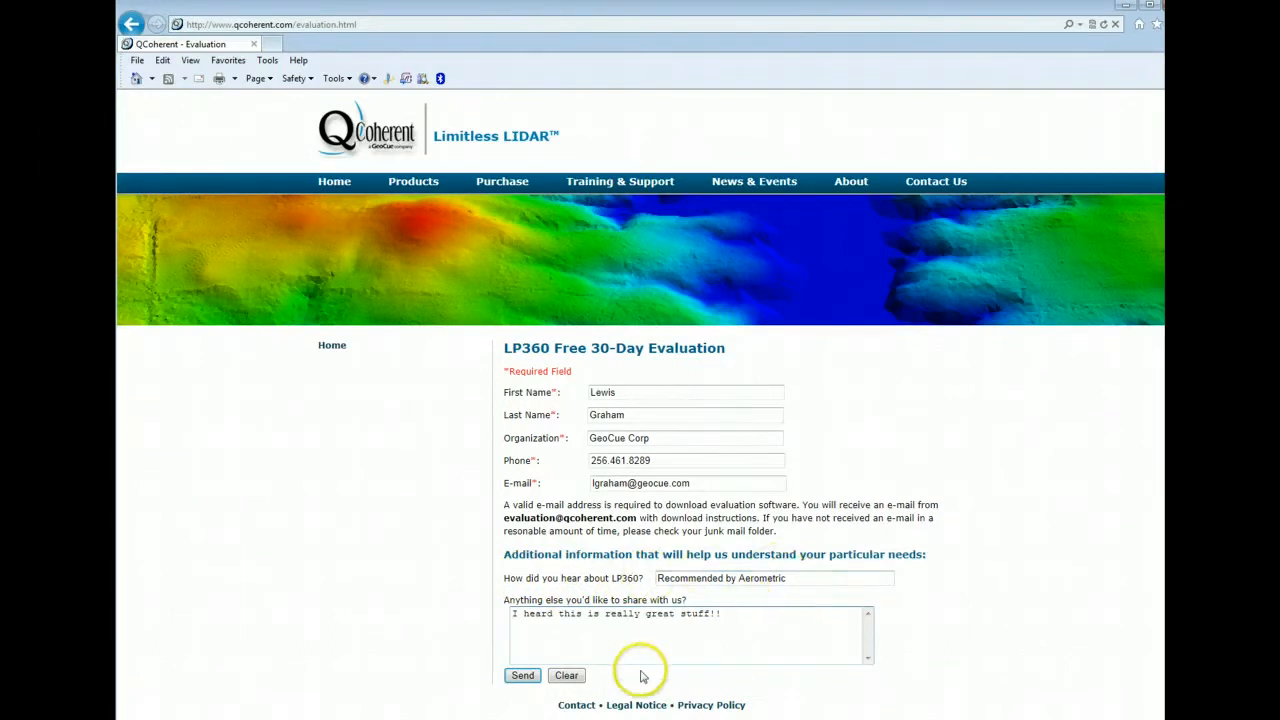
pyautogui.click(515, 677)
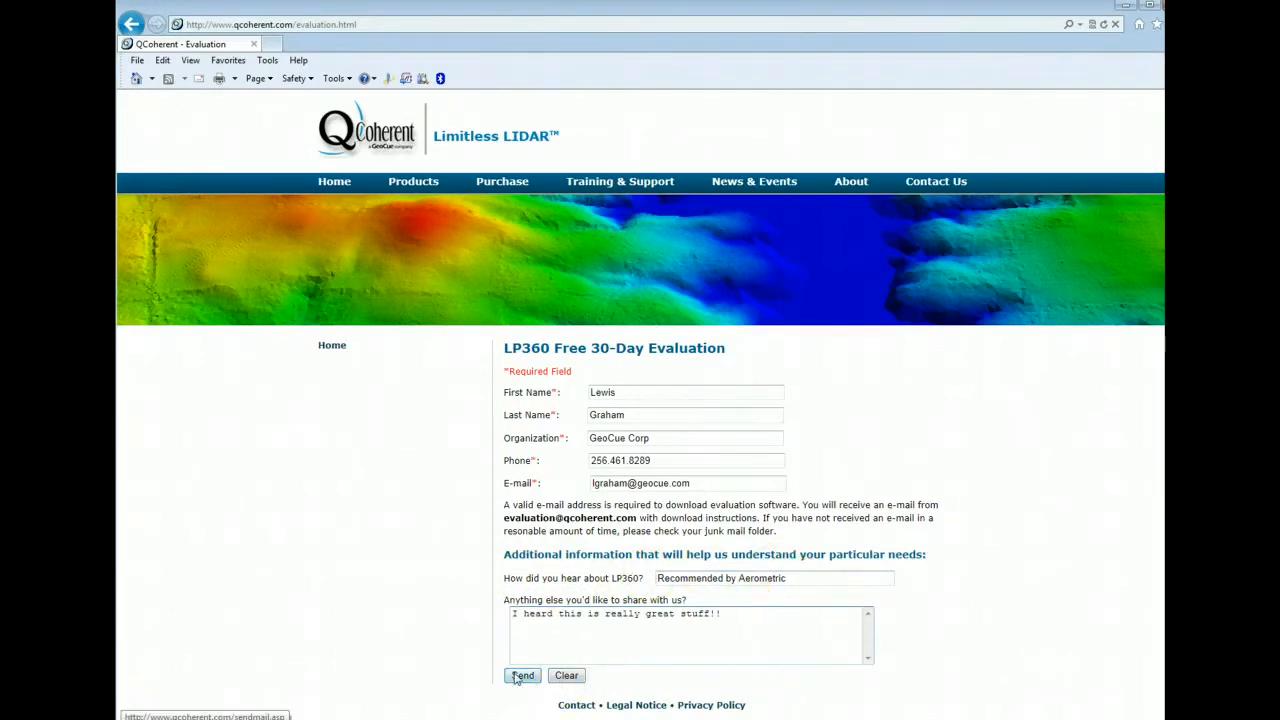
pyautogui.click(515, 677)
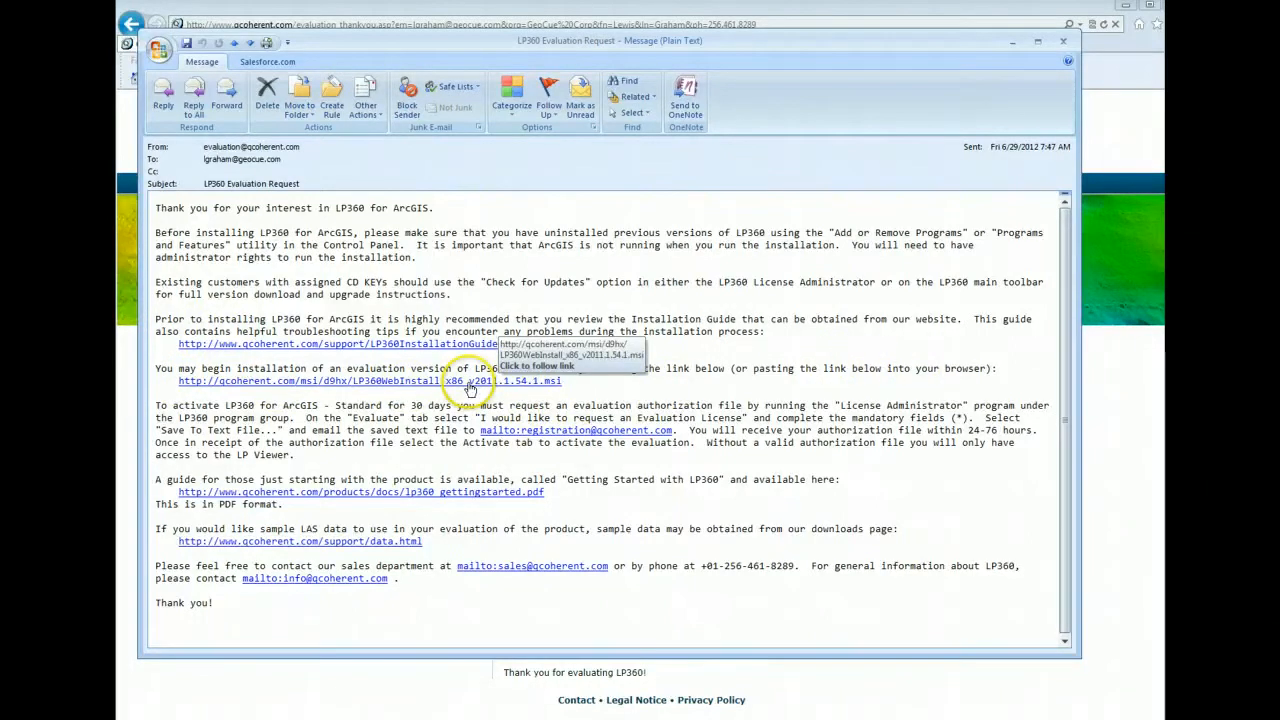
# Follow the installer link in the evaluation e-mail and save the LP360 installer to the default downloads folder
pyautogui.click(443, 383)
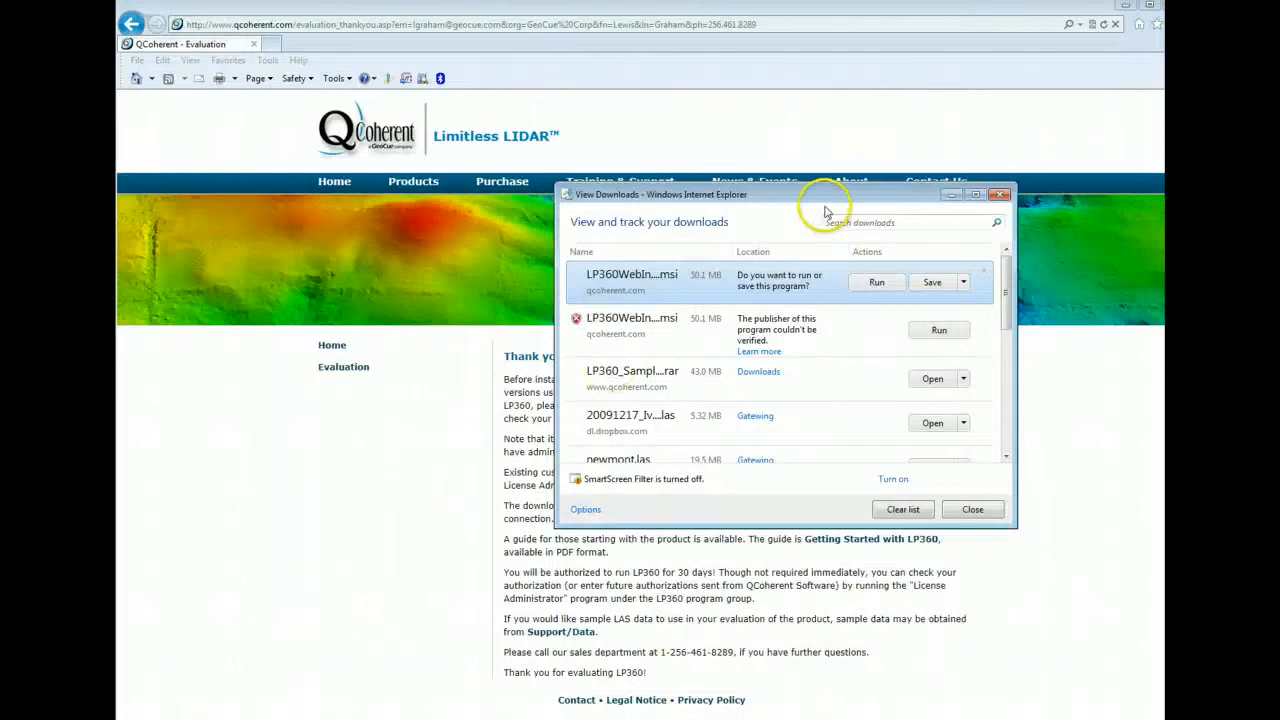
pyautogui.moveTo(822, 200); pyautogui.dragTo(682, 188)
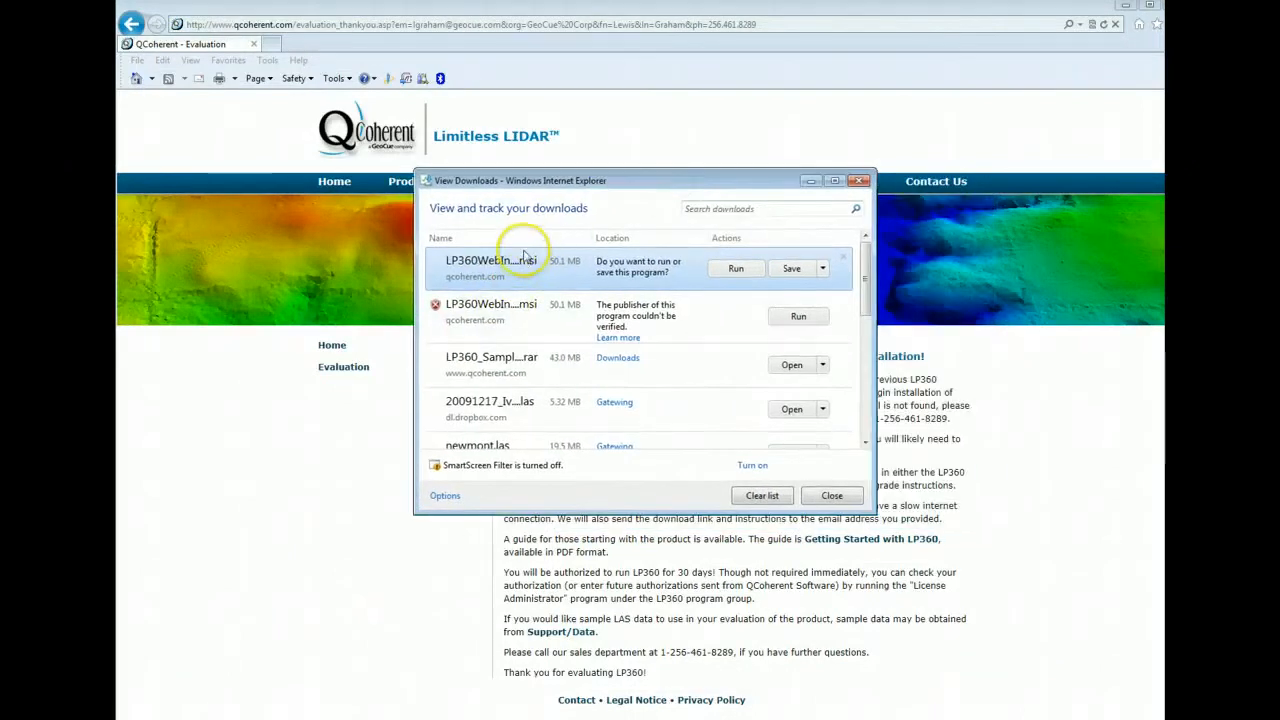
pyautogui.click(806, 271)
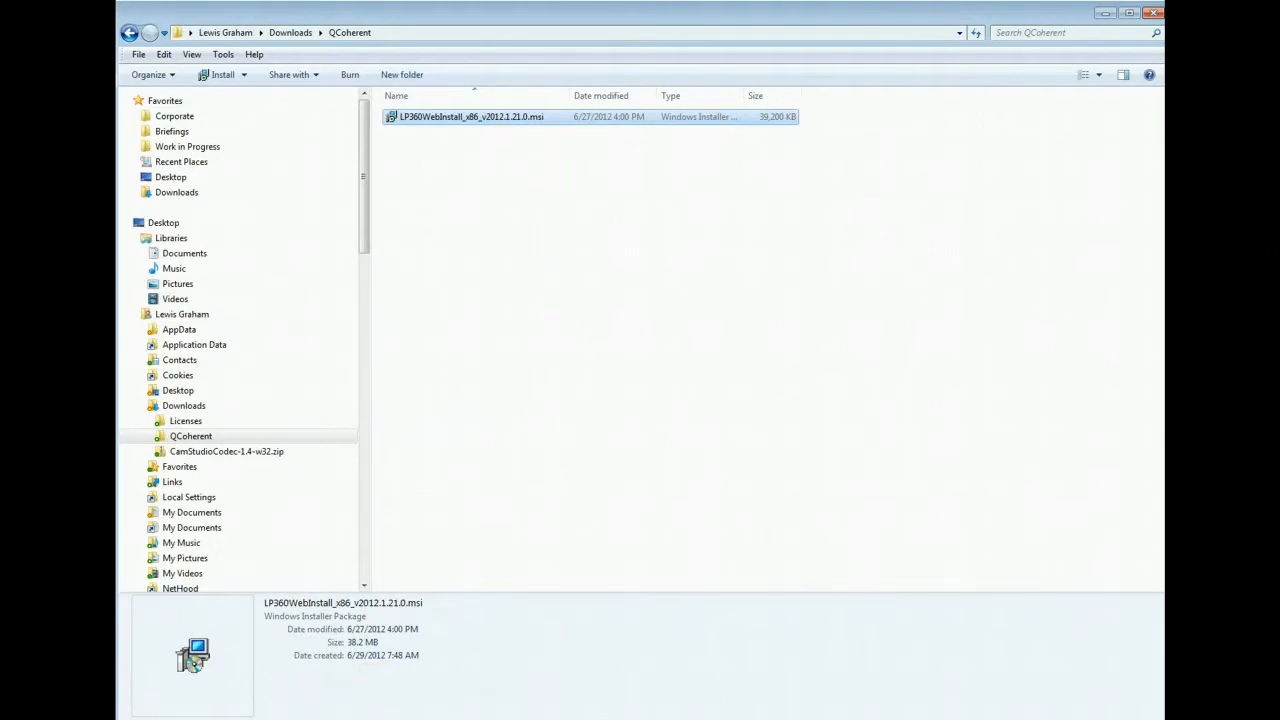
# Uninstall the existing LP360 32-bit program through Control Panel's Programs and Features, then close that window
pyautogui.press('super')
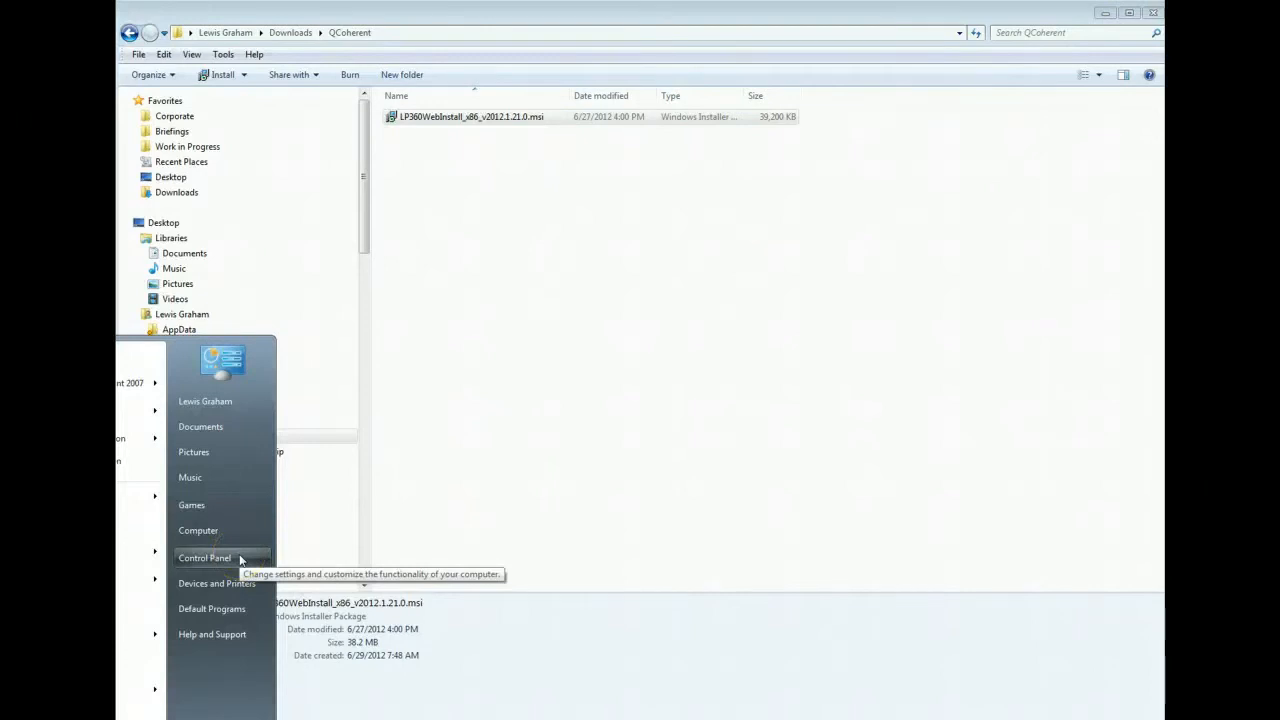
pyautogui.click(205, 558)
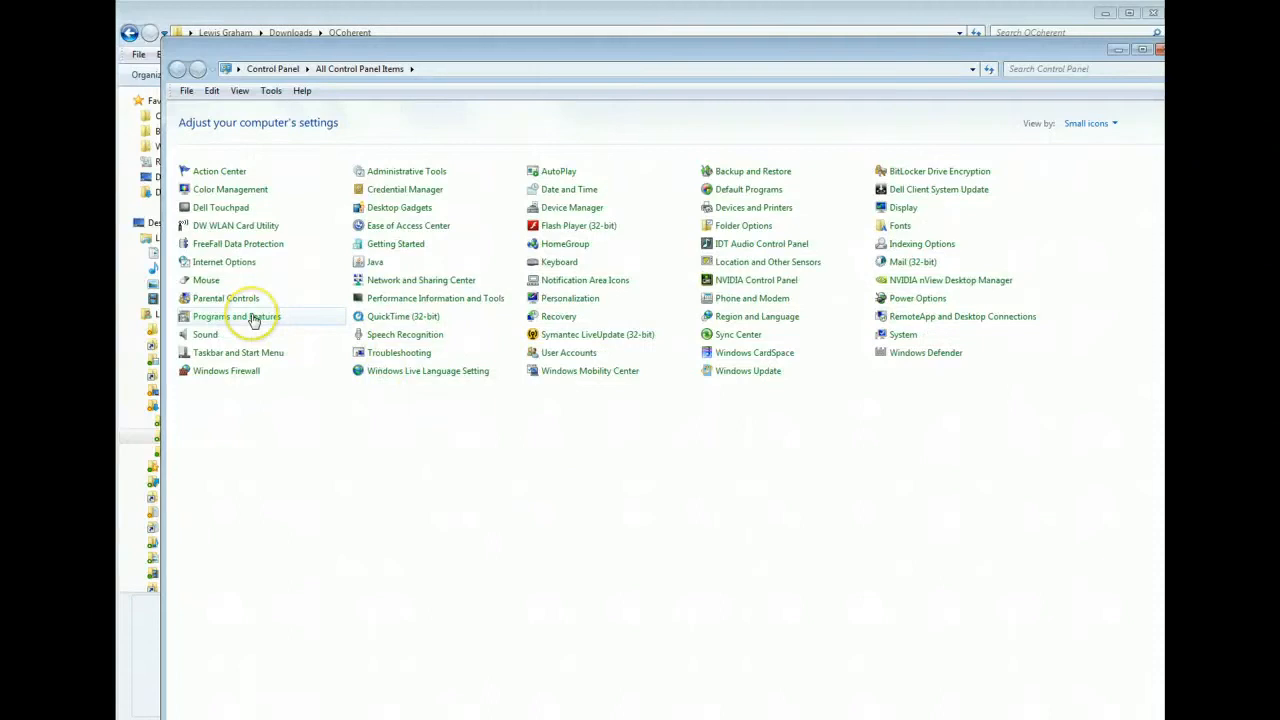
pyautogui.click(250, 317)
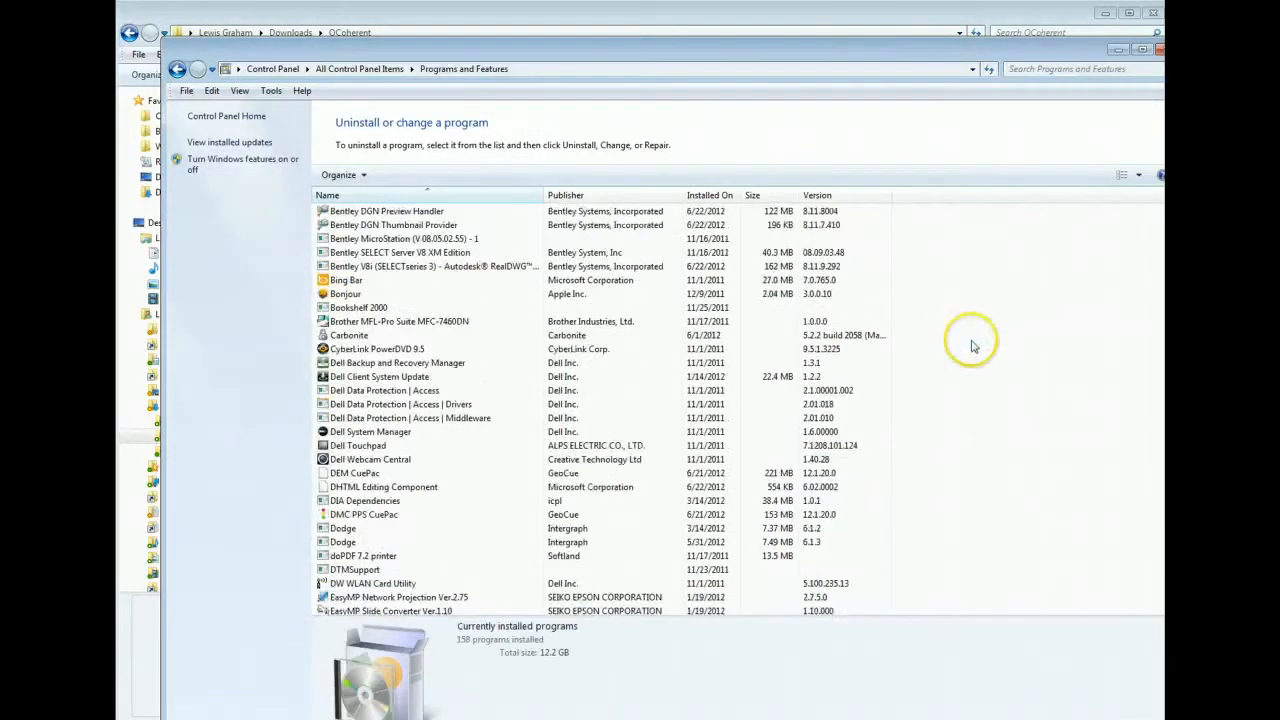
pyautogui.scroll(-15, 972, 346)
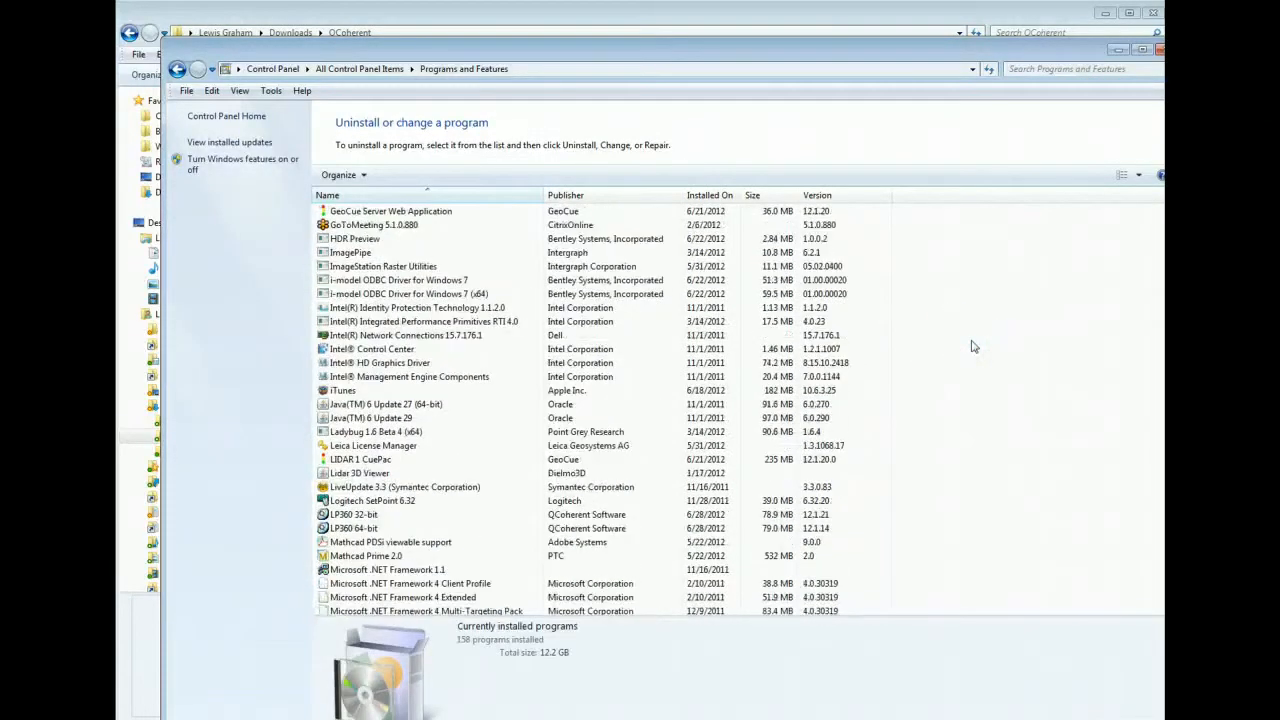
pyautogui.scroll(-2, 972, 346)
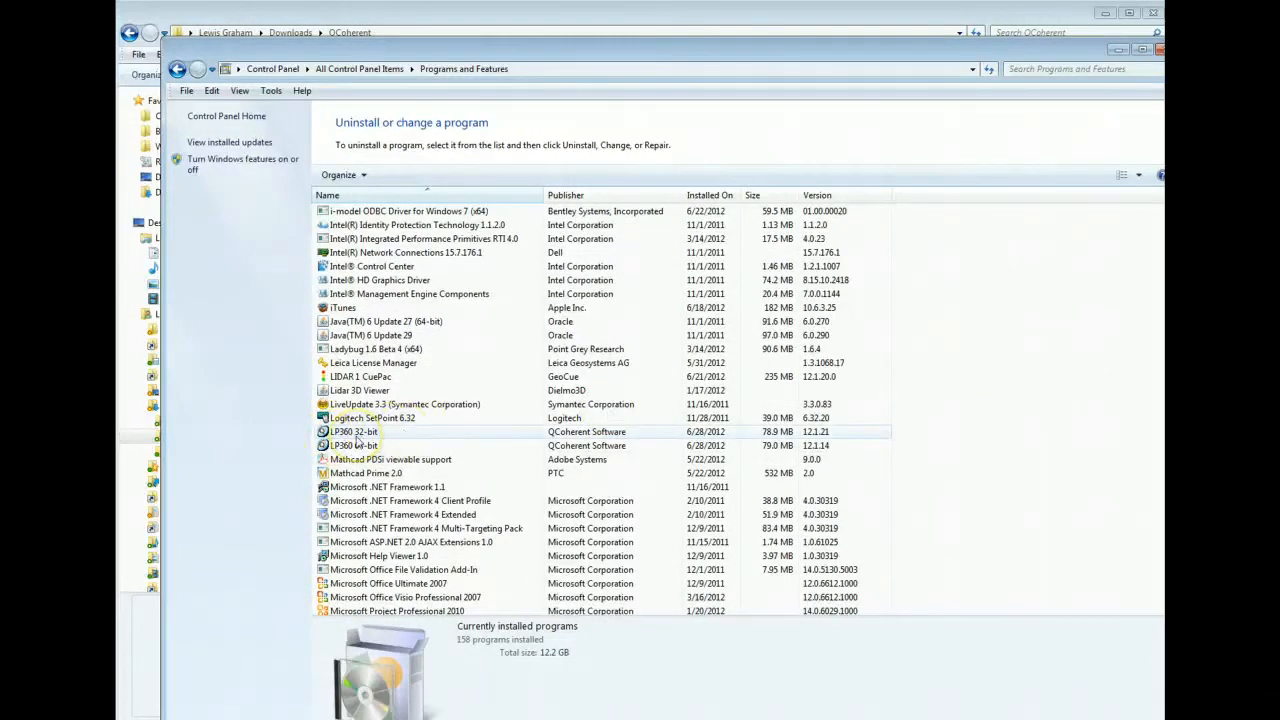
pyautogui.doubleClick(356, 437)
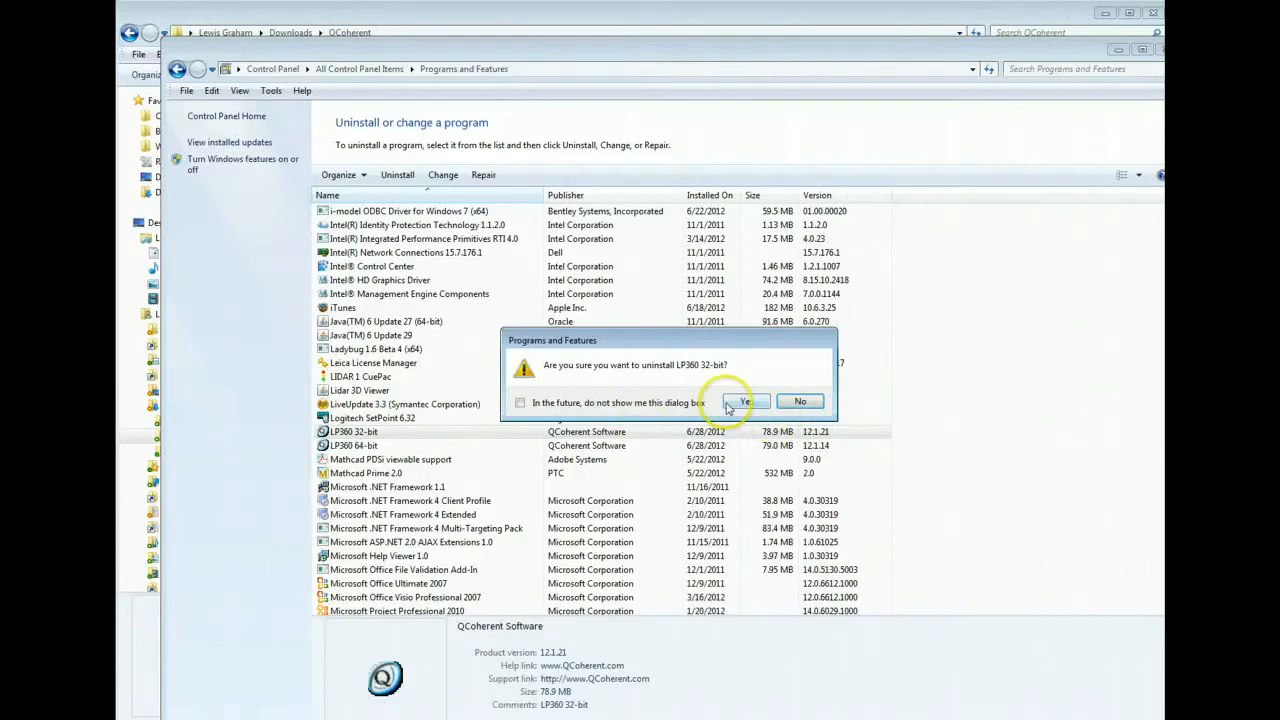
pyautogui.click(738, 404)
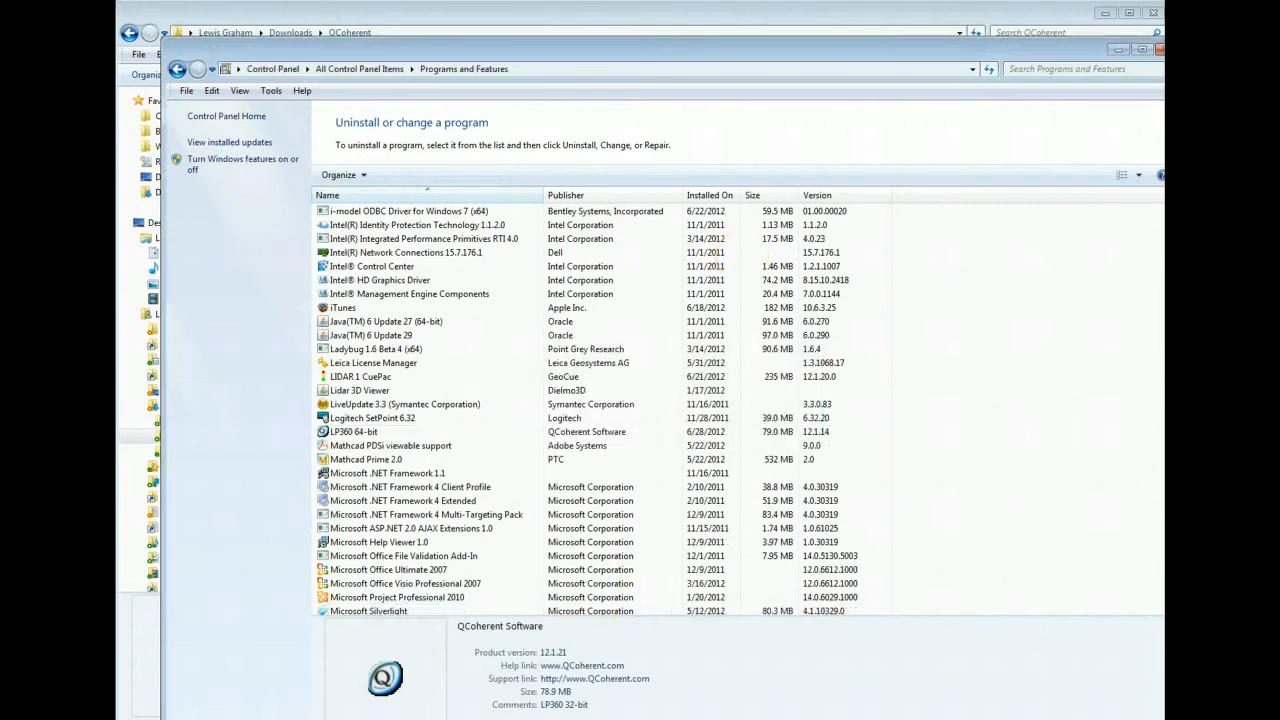
pyautogui.moveTo(920, 55); pyautogui.dragTo(840, 63)
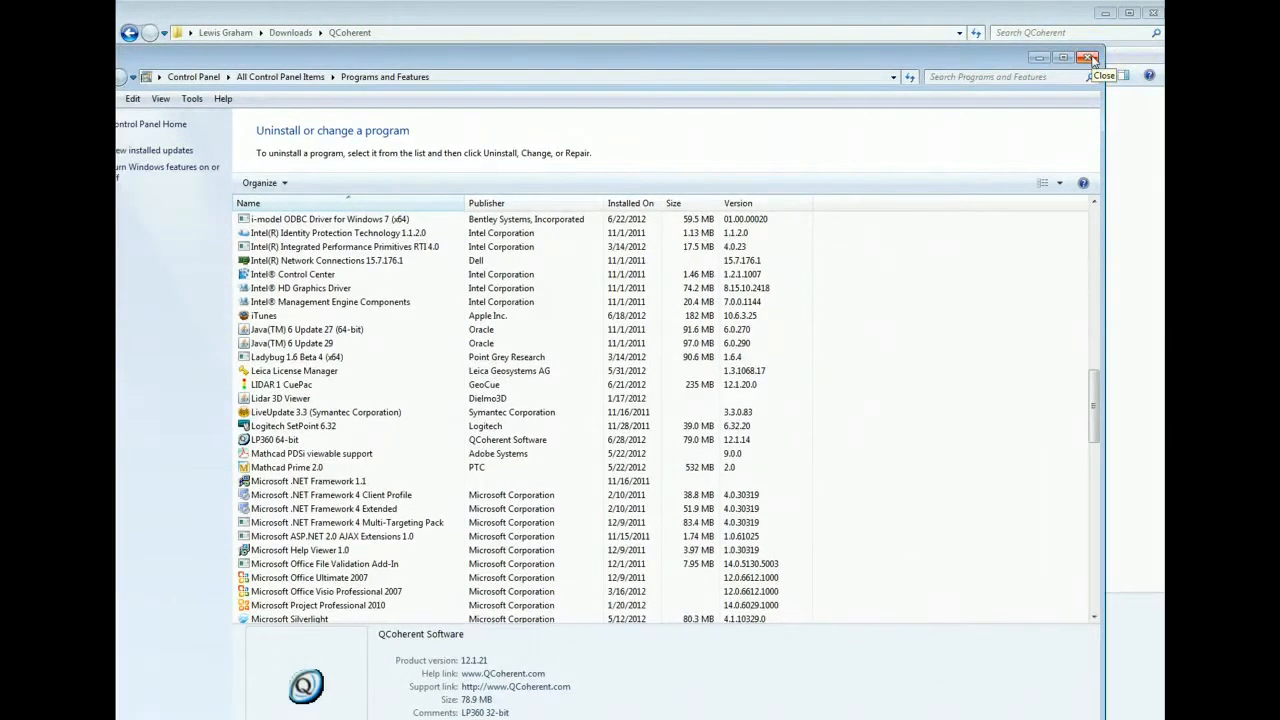
pyautogui.click(1090, 58)
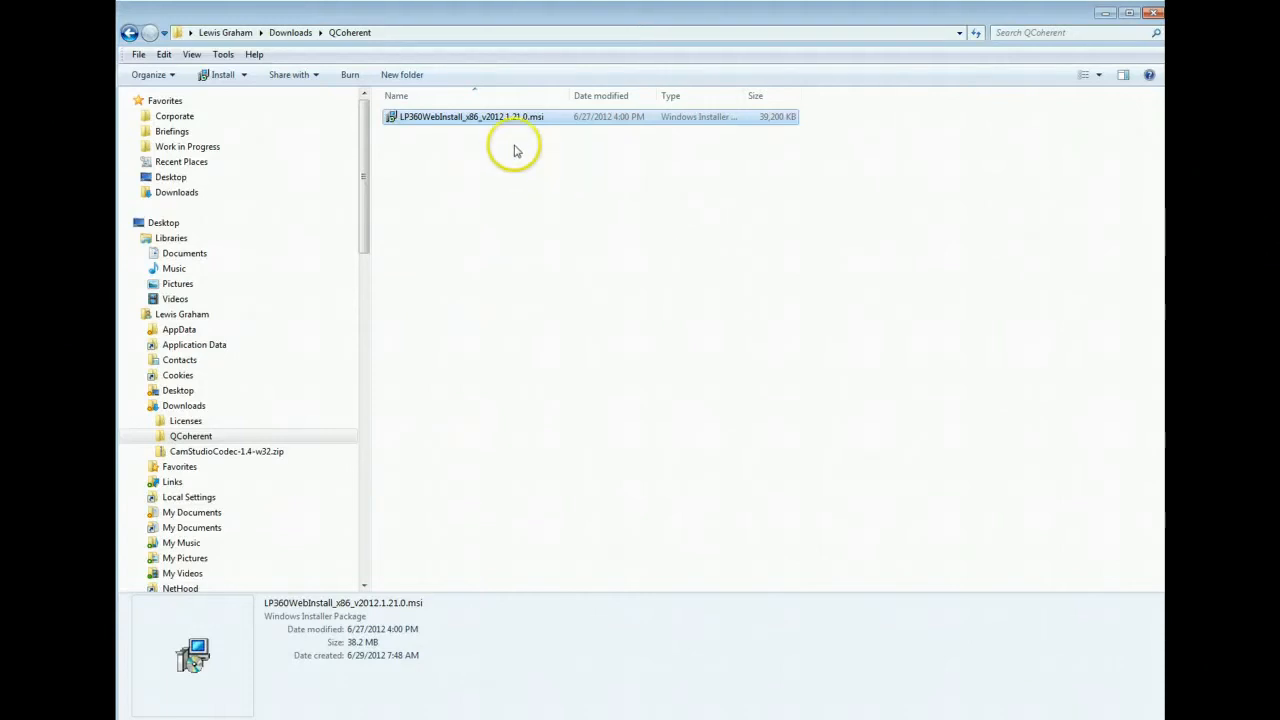
# Run the LP360WebInstall_x86_v2012.1.21.0.msi installer, accept the licence agreement and install to the default folder
pyautogui.doubleClick(484, 120)
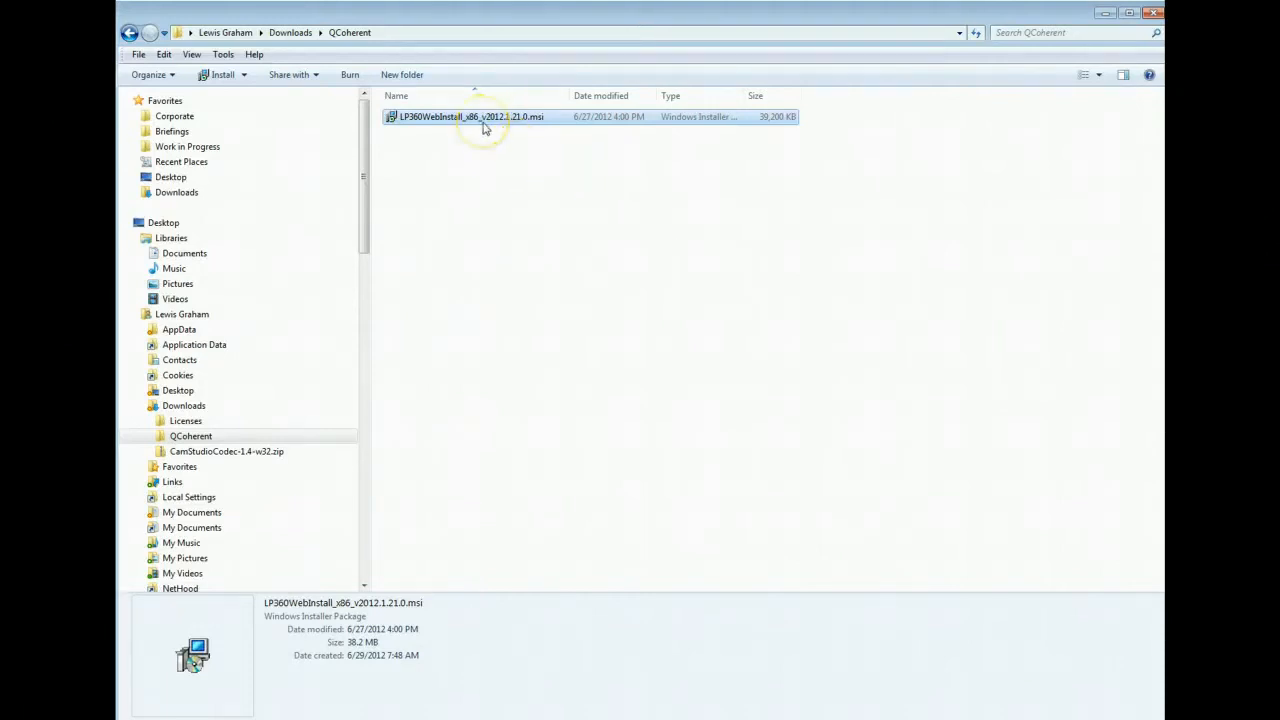
pyautogui.click(818, 533)
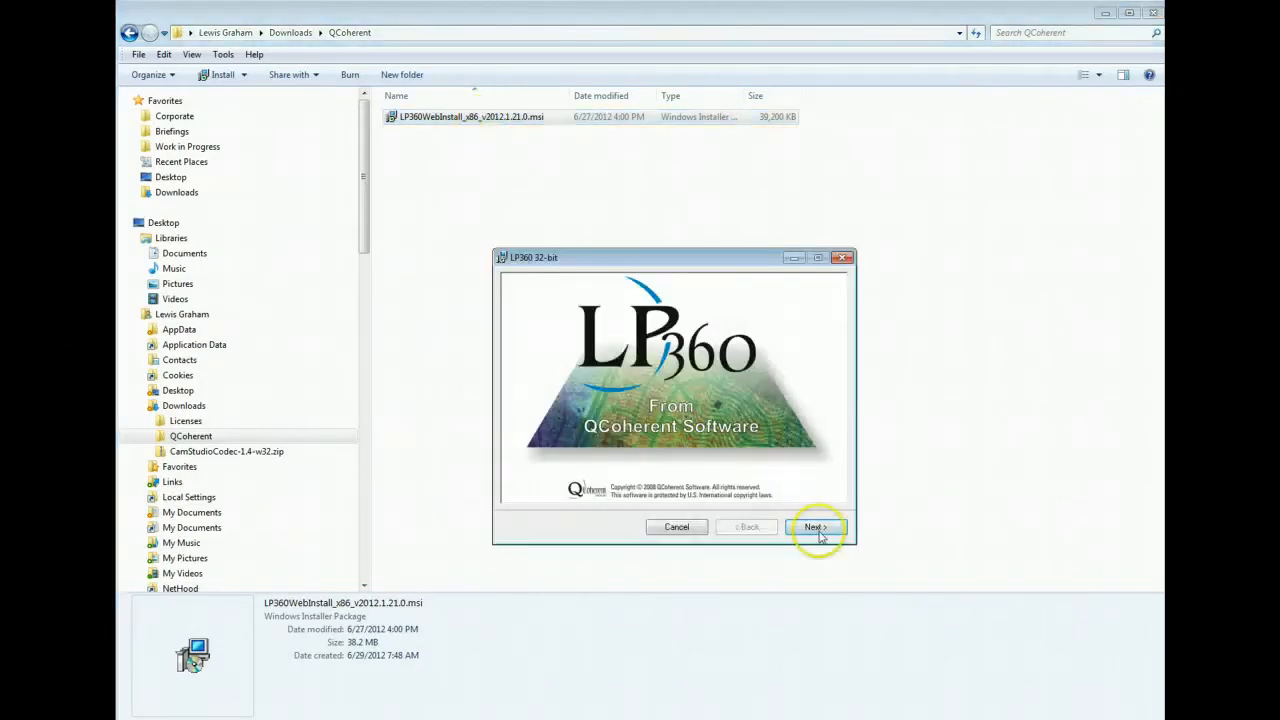
pyautogui.click(818, 533)
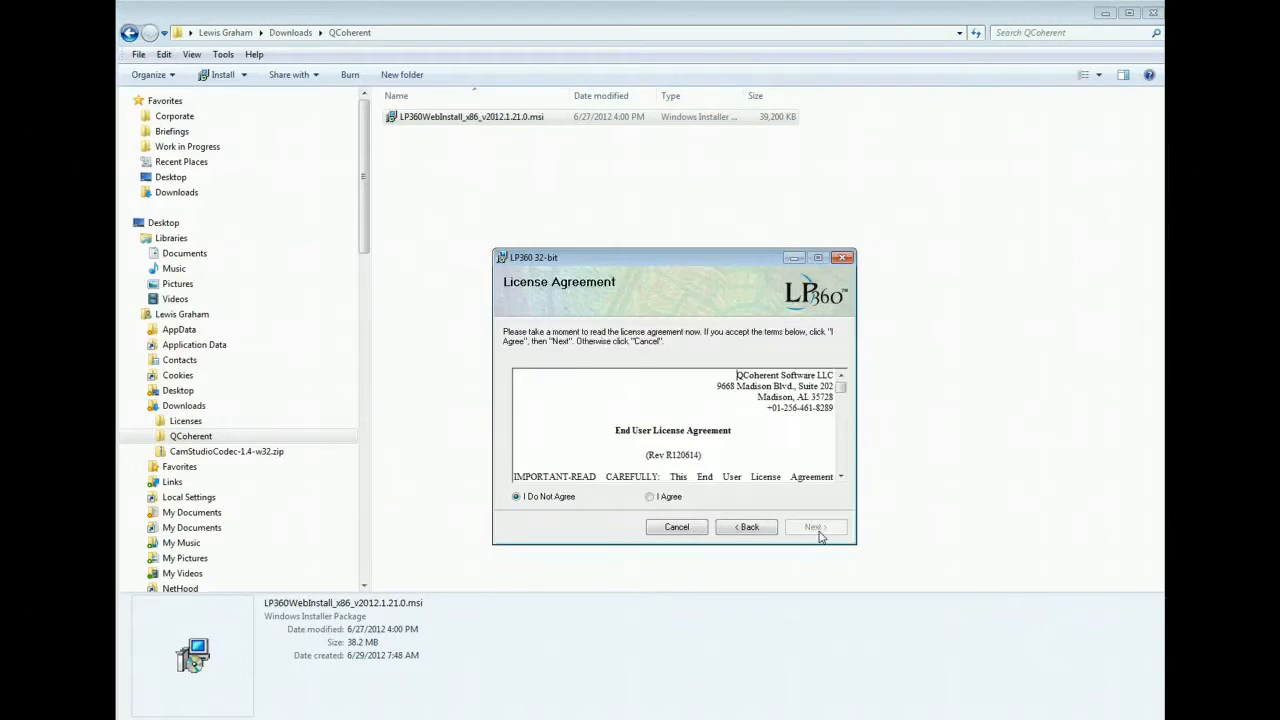
pyautogui.click(667, 500)
pyautogui.click(806, 530)
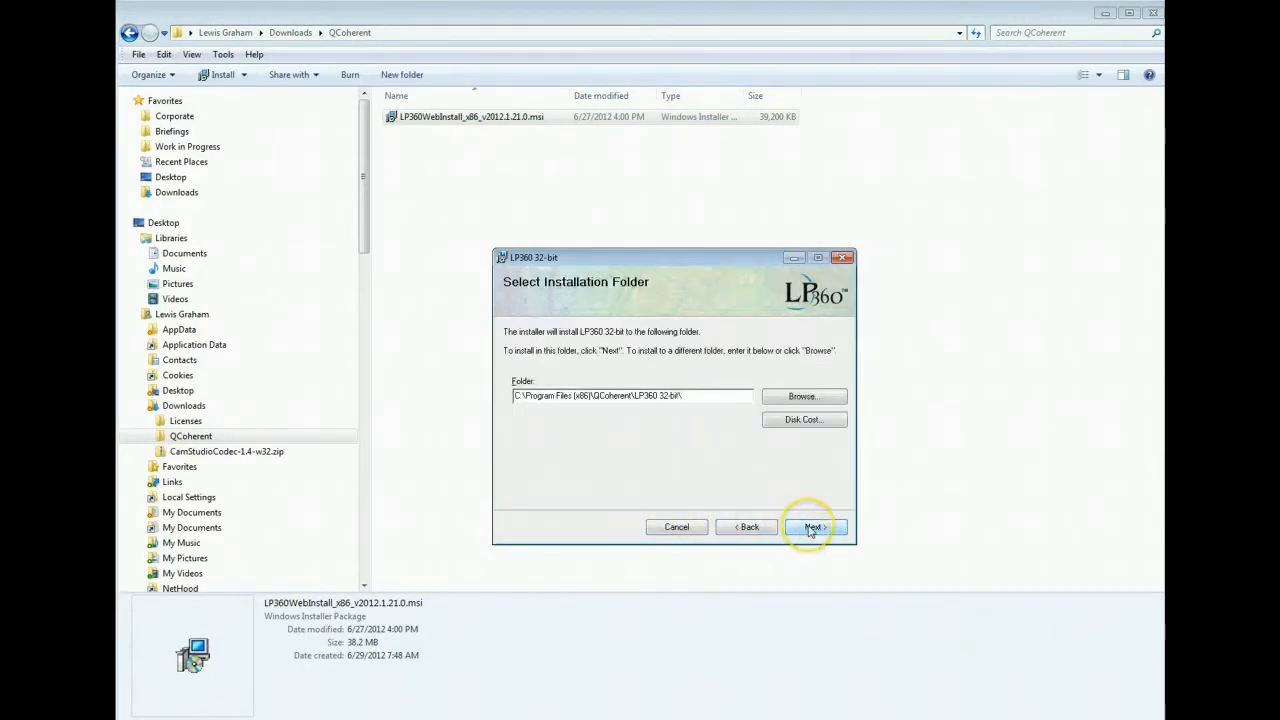
pyautogui.click(811, 530)
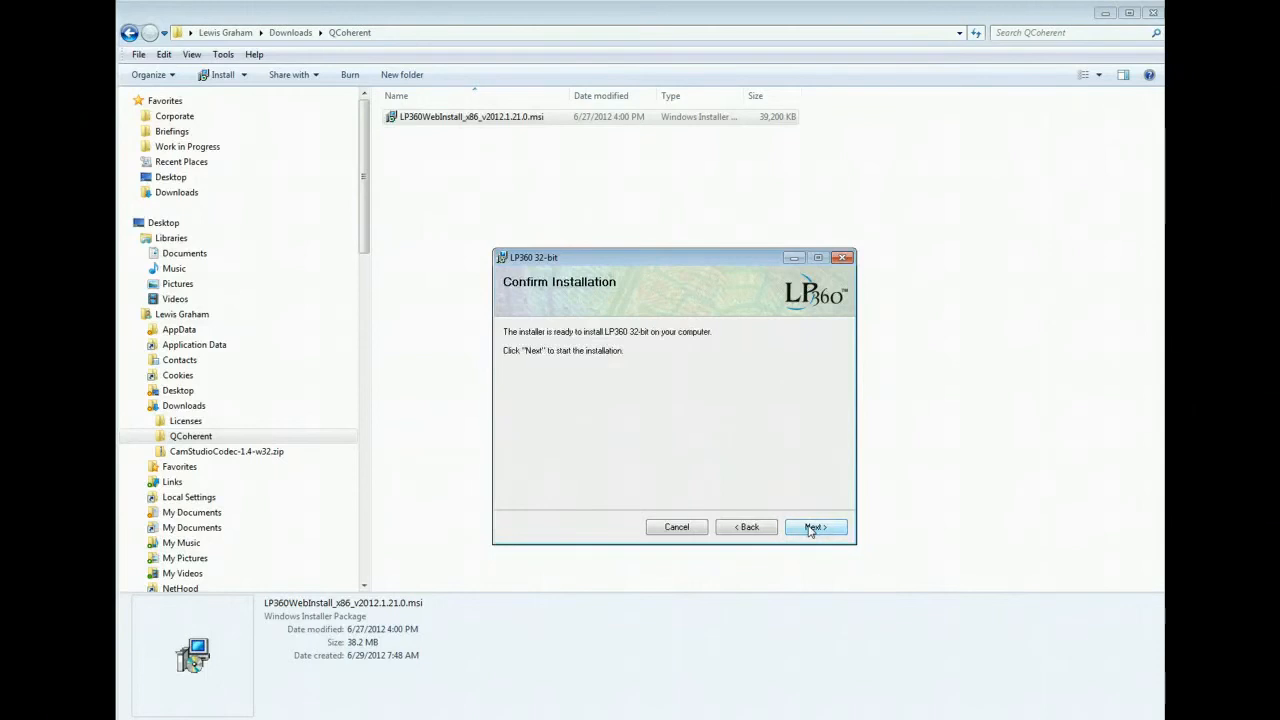
pyautogui.click(811, 530)
pyautogui.click(809, 527)
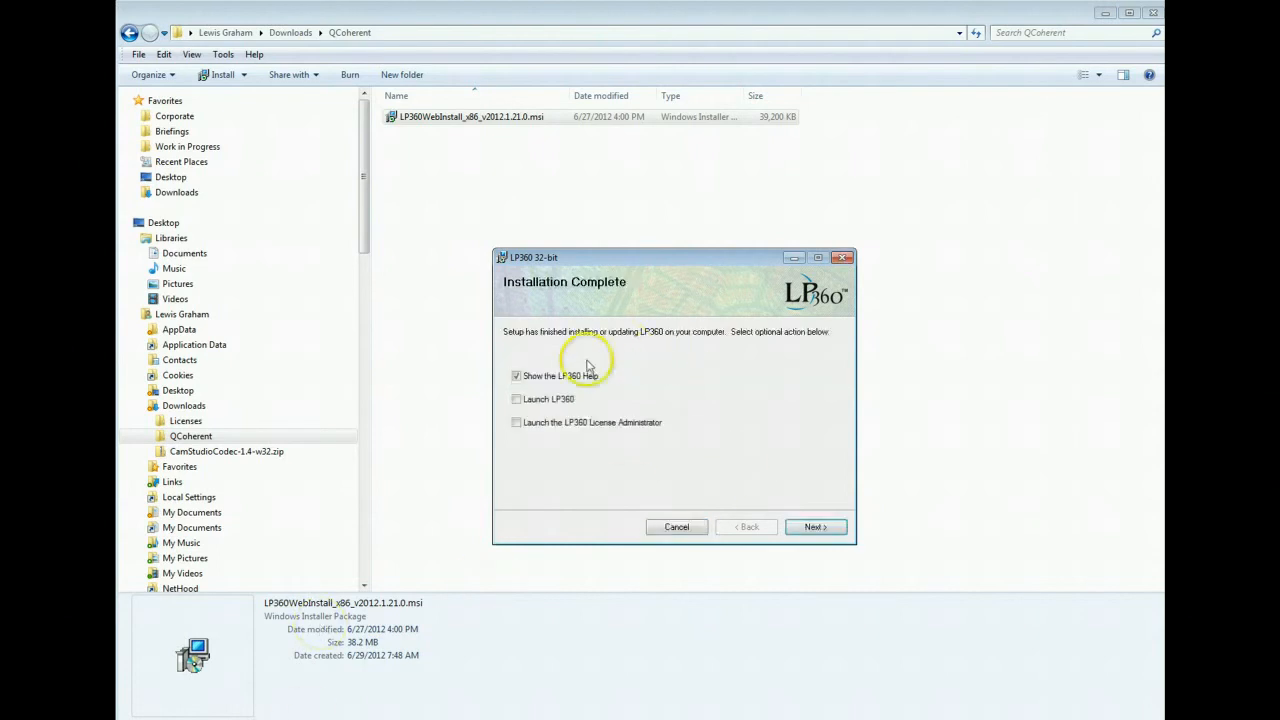
# Clear the Show the LP360 Help option and close the finished installer
pyautogui.click(517, 378)
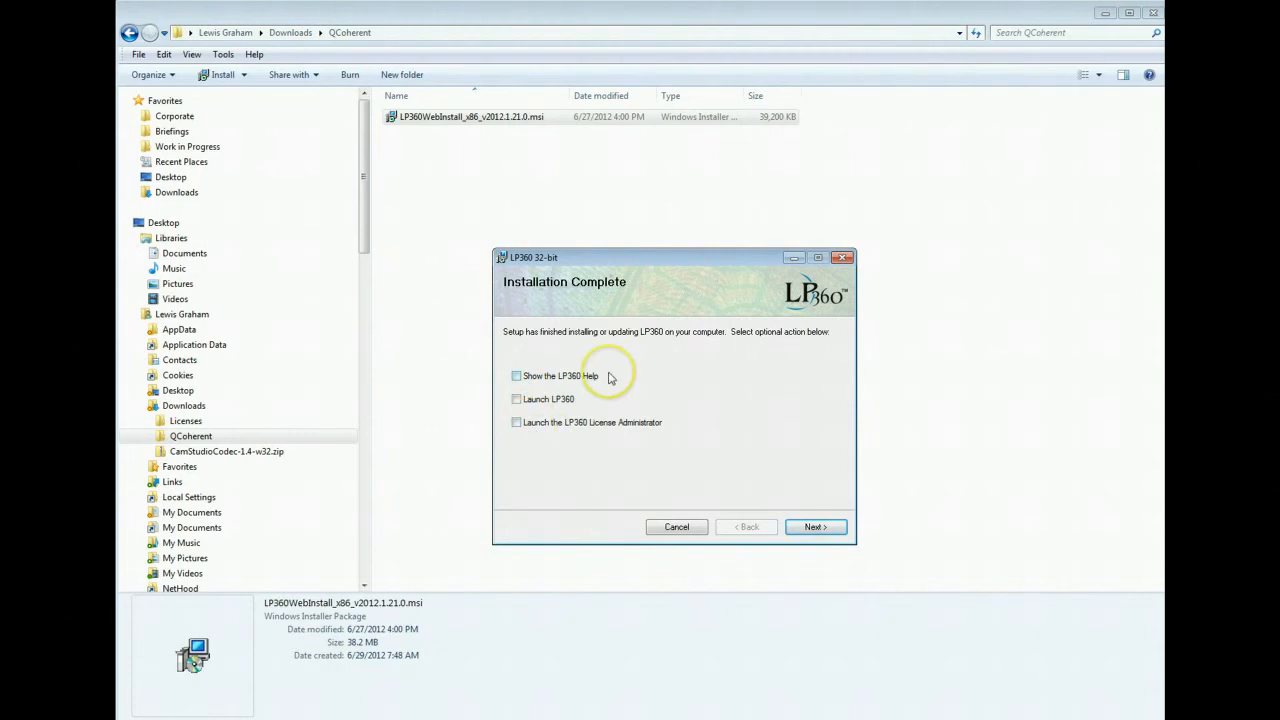
pyautogui.click(816, 527)
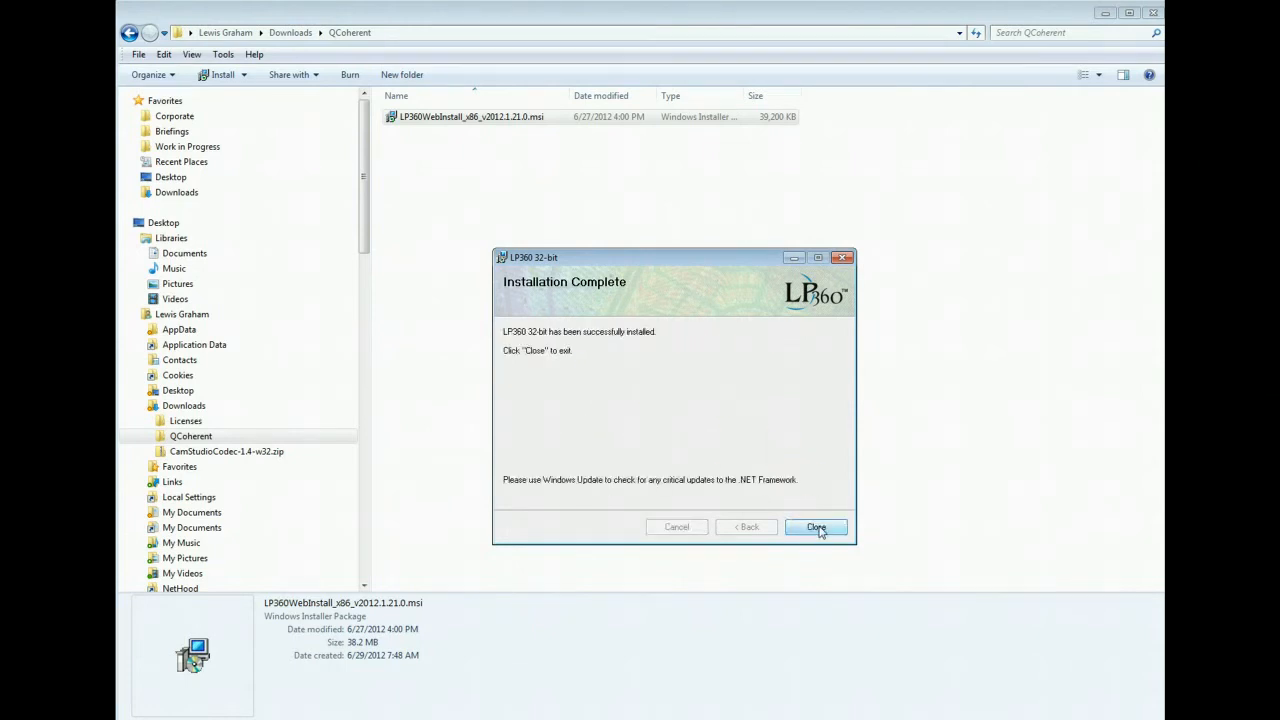
pyautogui.click(816, 527)
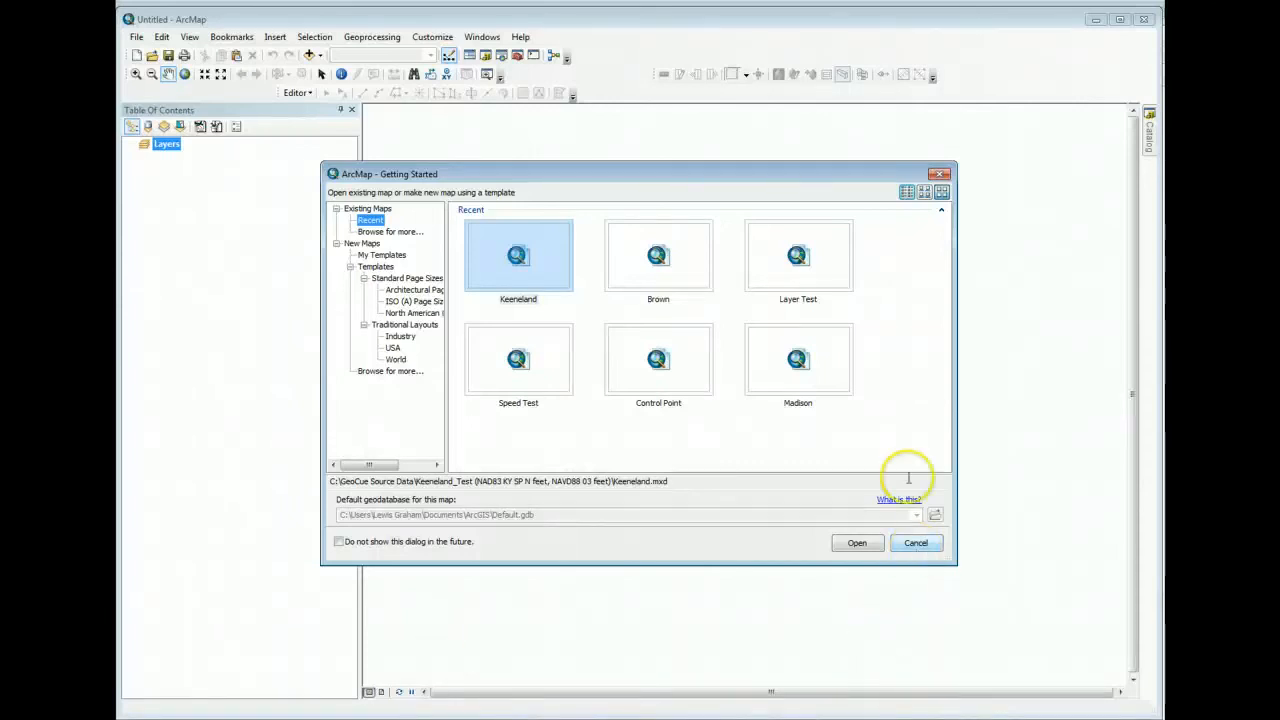
# In ArcMap, dismiss the Getting Started dialog and enable the LP360 extension in the Extensions list
pyautogui.click(914, 542)
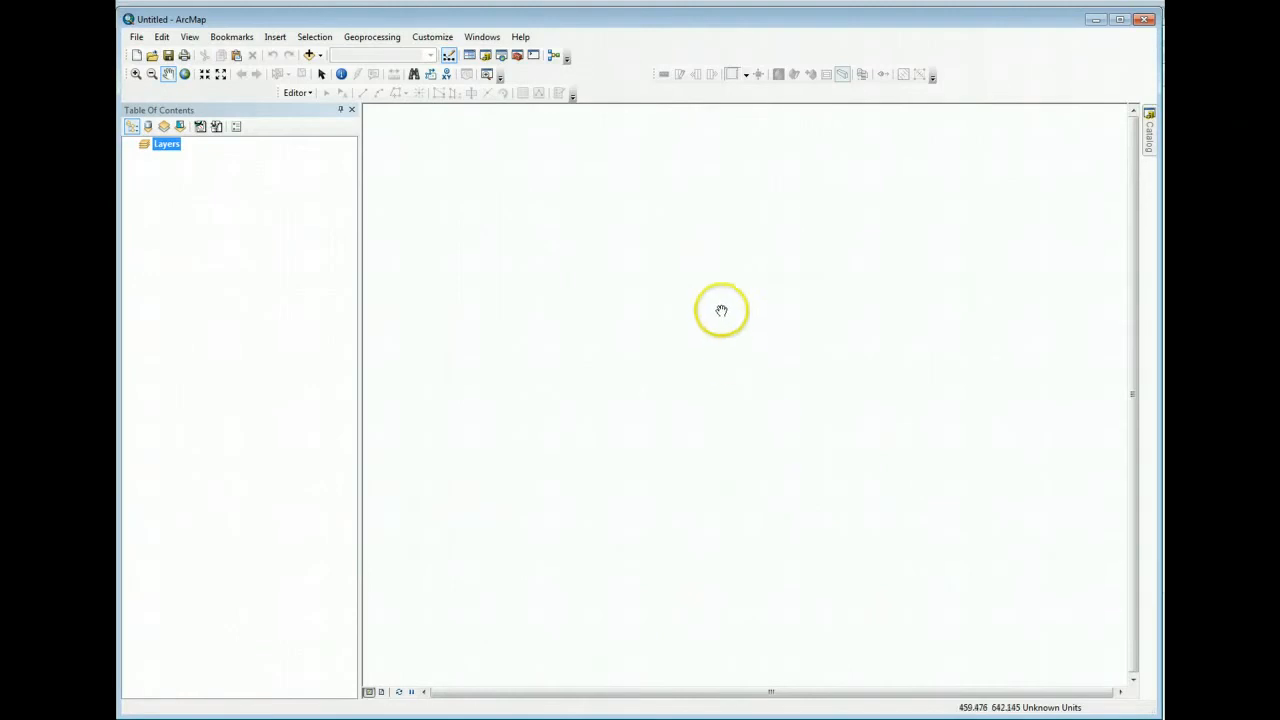
pyautogui.click(428, 38)
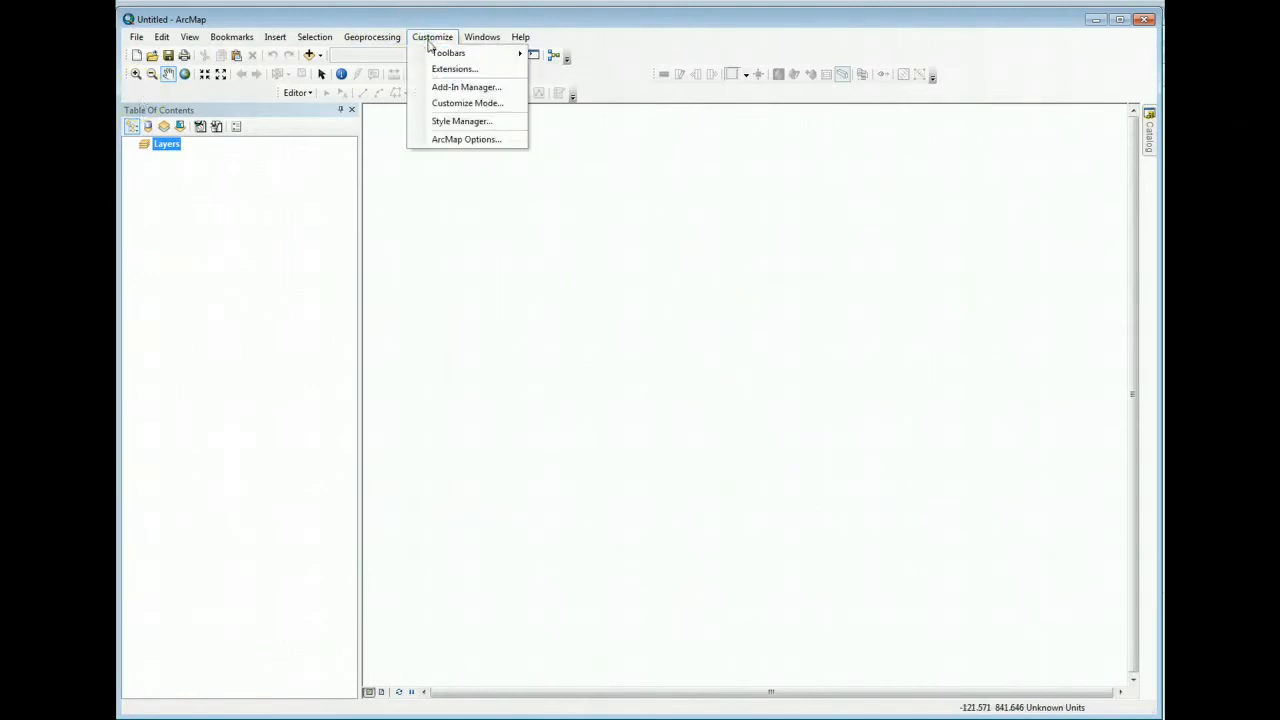
pyautogui.click(438, 68)
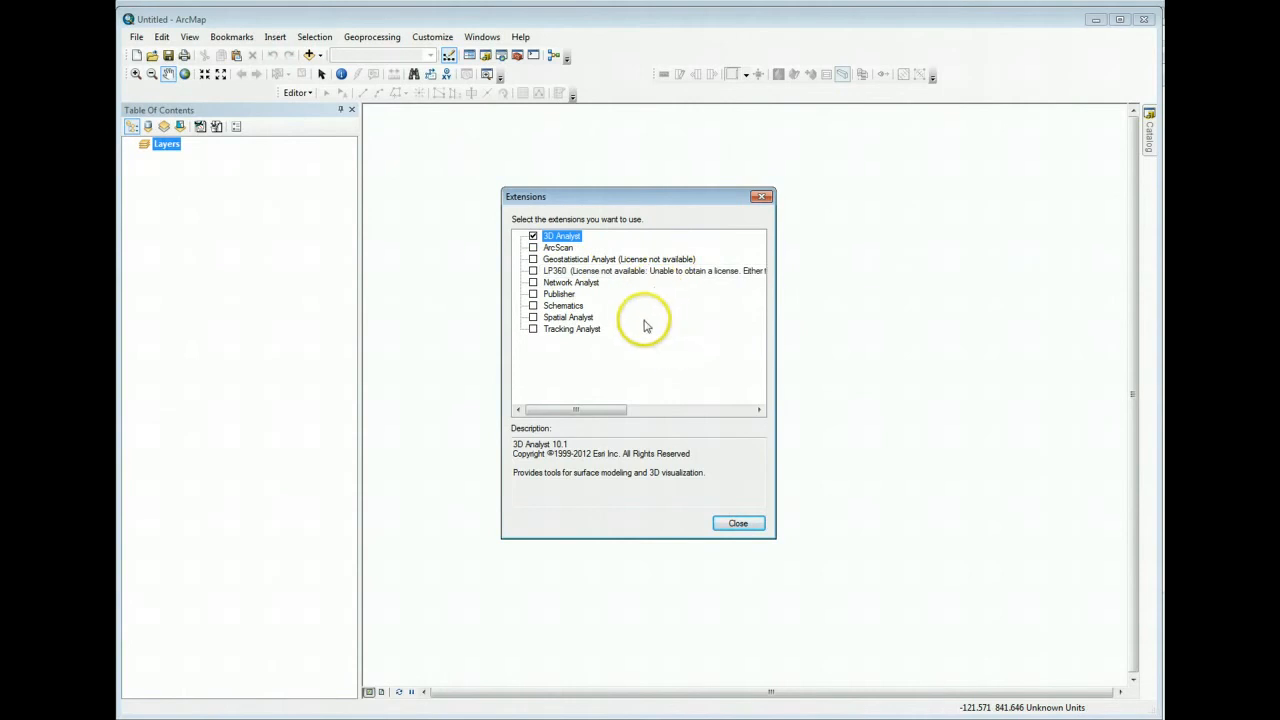
pyautogui.click(533, 270)
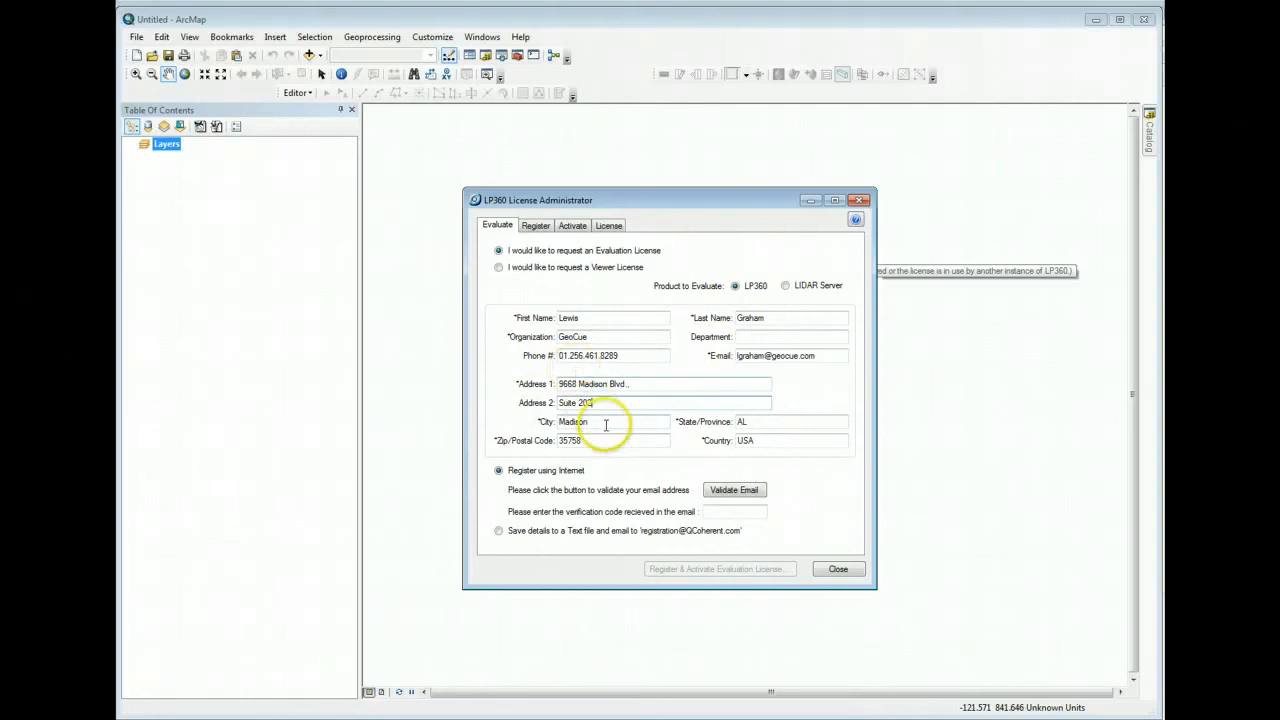
# Request an e-mail verification code for the LP360 evaluation licence and acknowledge the notice
pyautogui.click(739, 491)
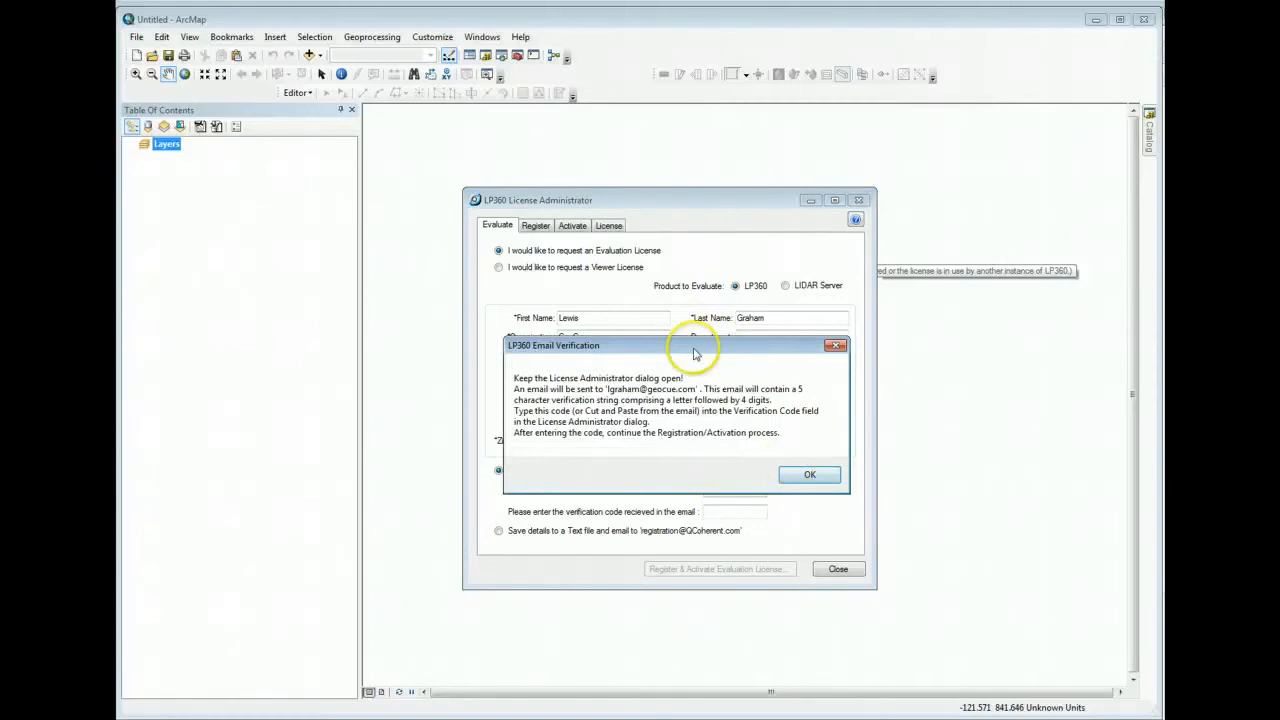
pyautogui.click(795, 476)
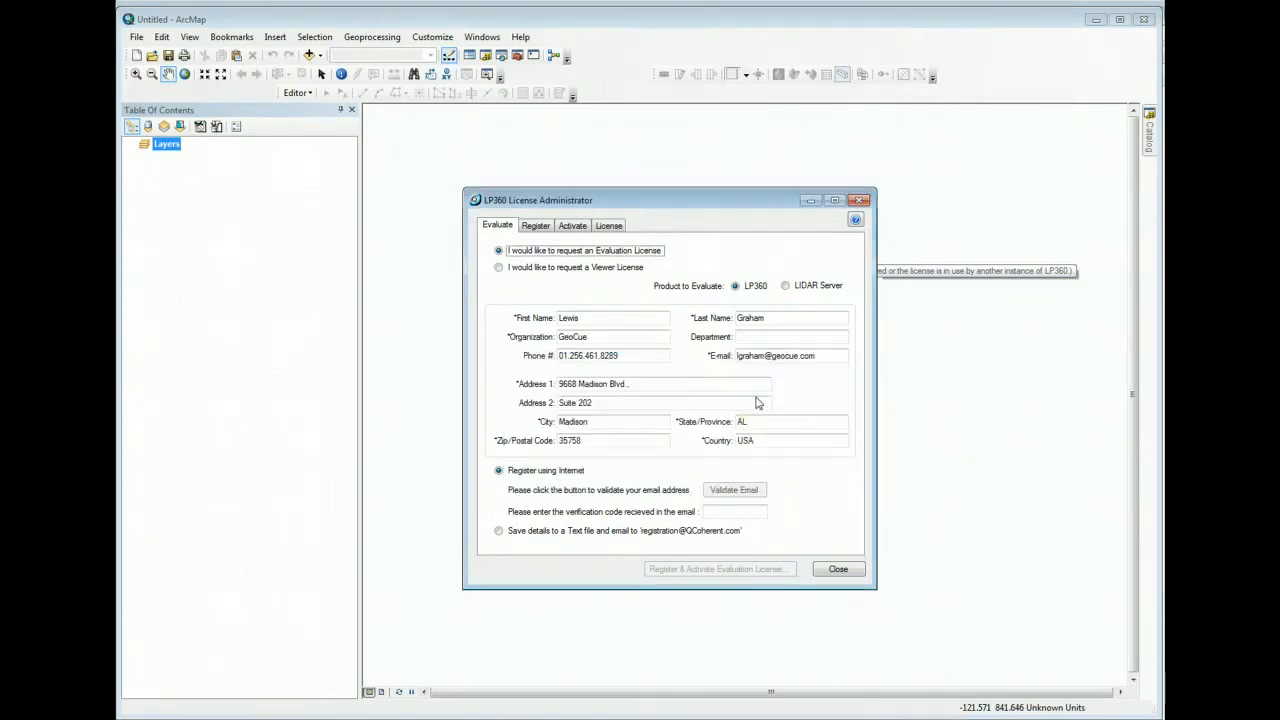
pyautogui.click(755, 403)
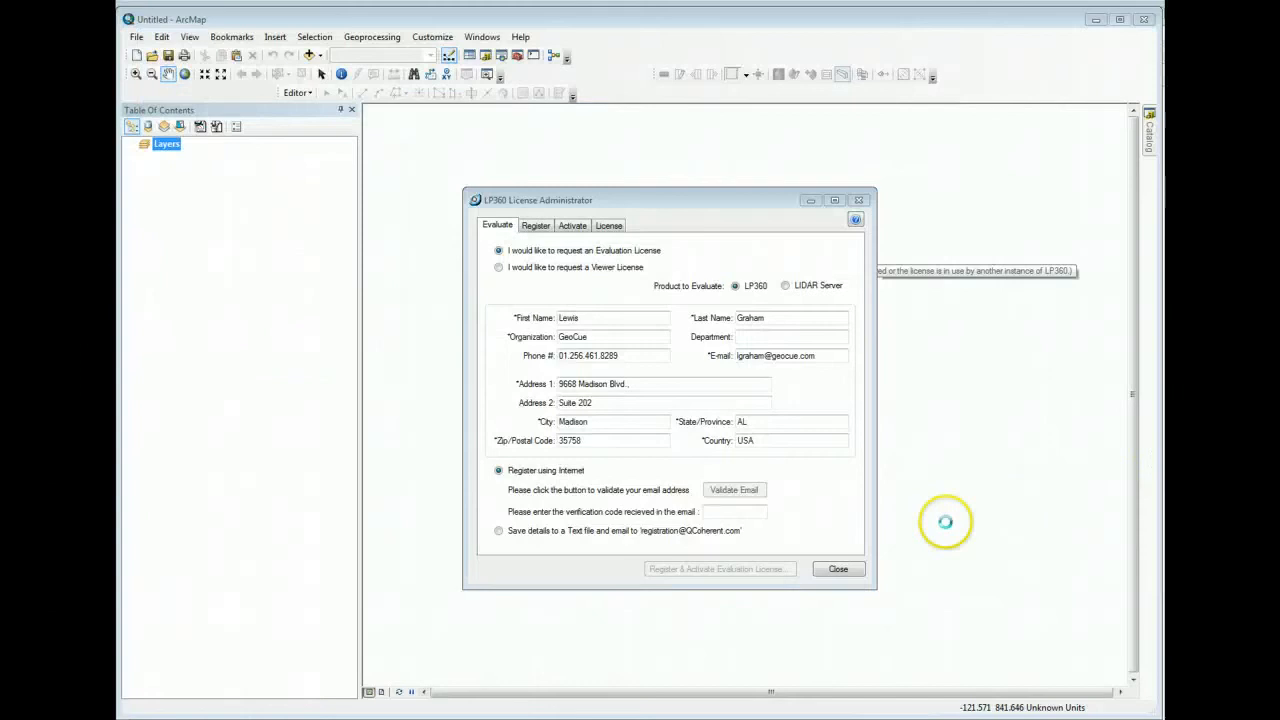
# Enter the verification code from the e-mail into the licence administrator's verification code field
pyautogui.click(736, 511)
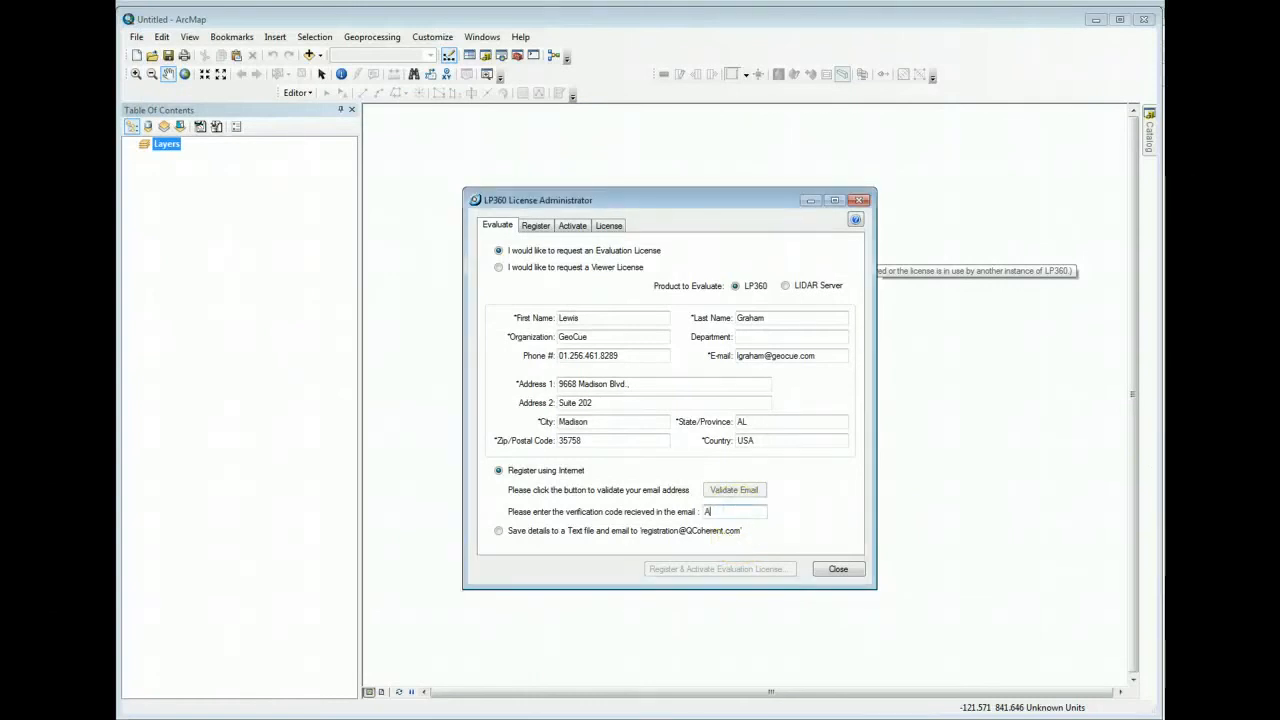
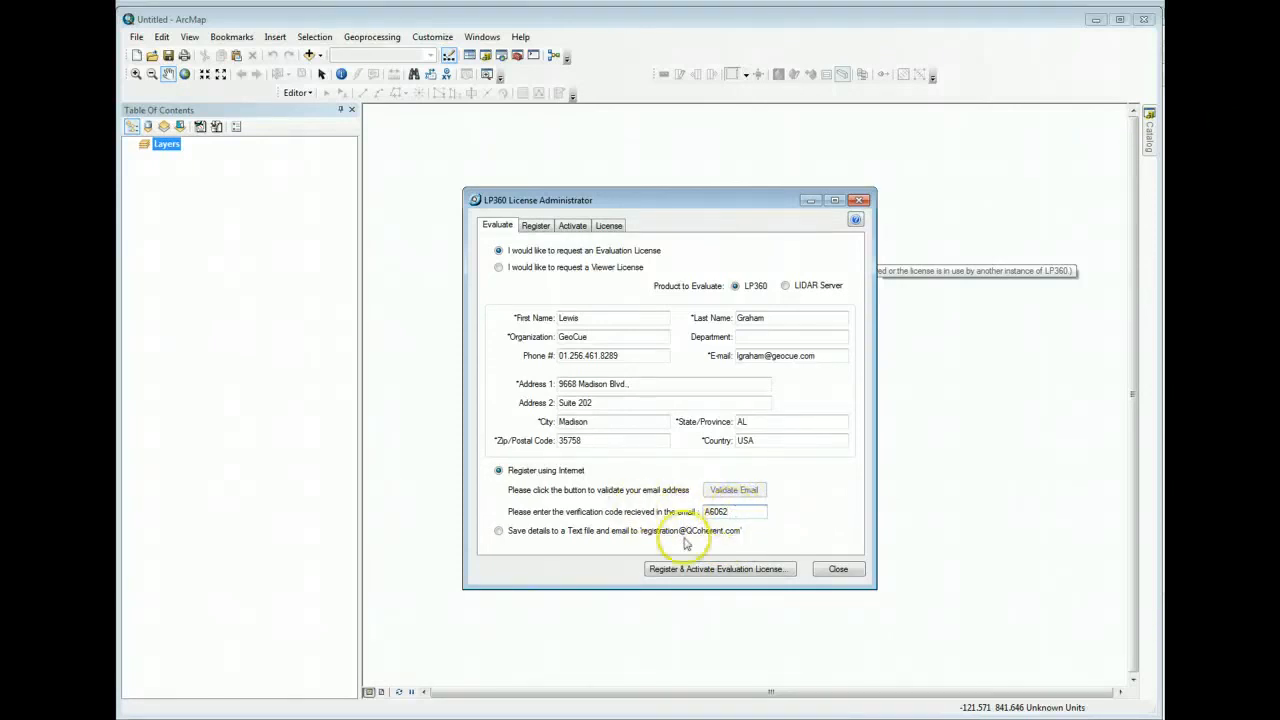
# Register and activate the LP360 evaluation licence, acknowledge the confirmation, and close the licence administrator and Extensions dialog
pyautogui.click(742, 569)
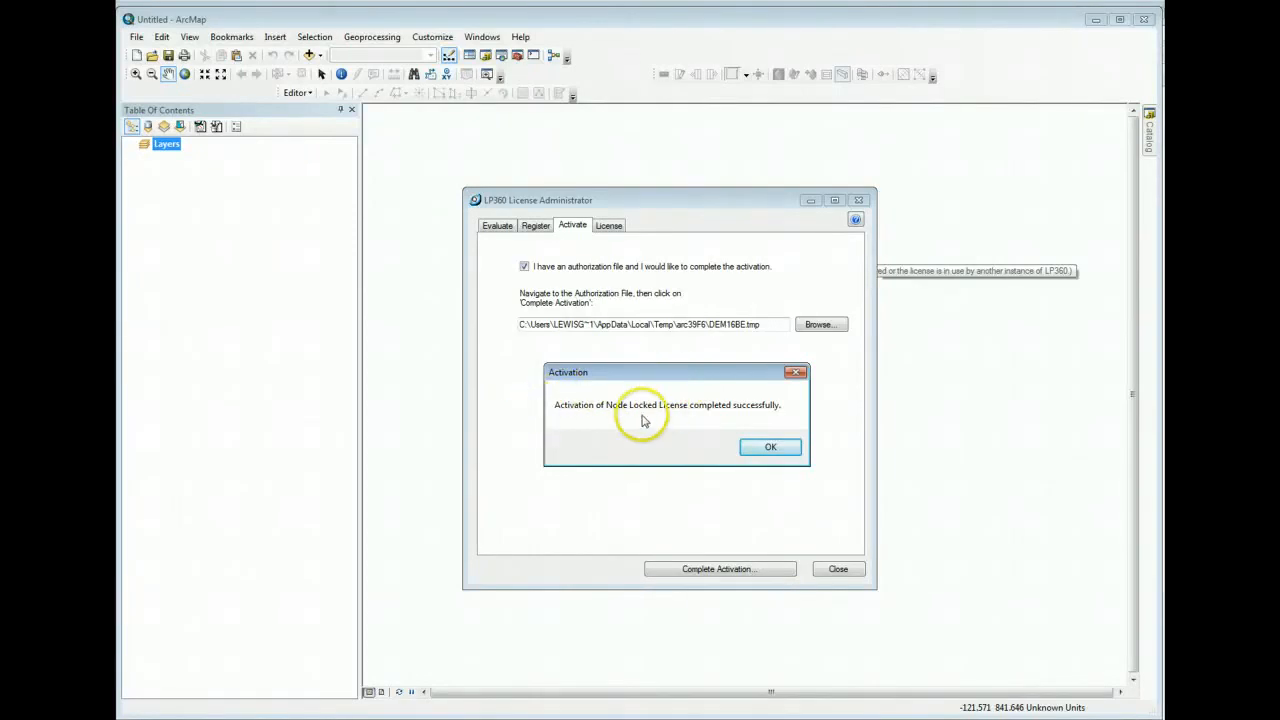
pyautogui.click(771, 448)
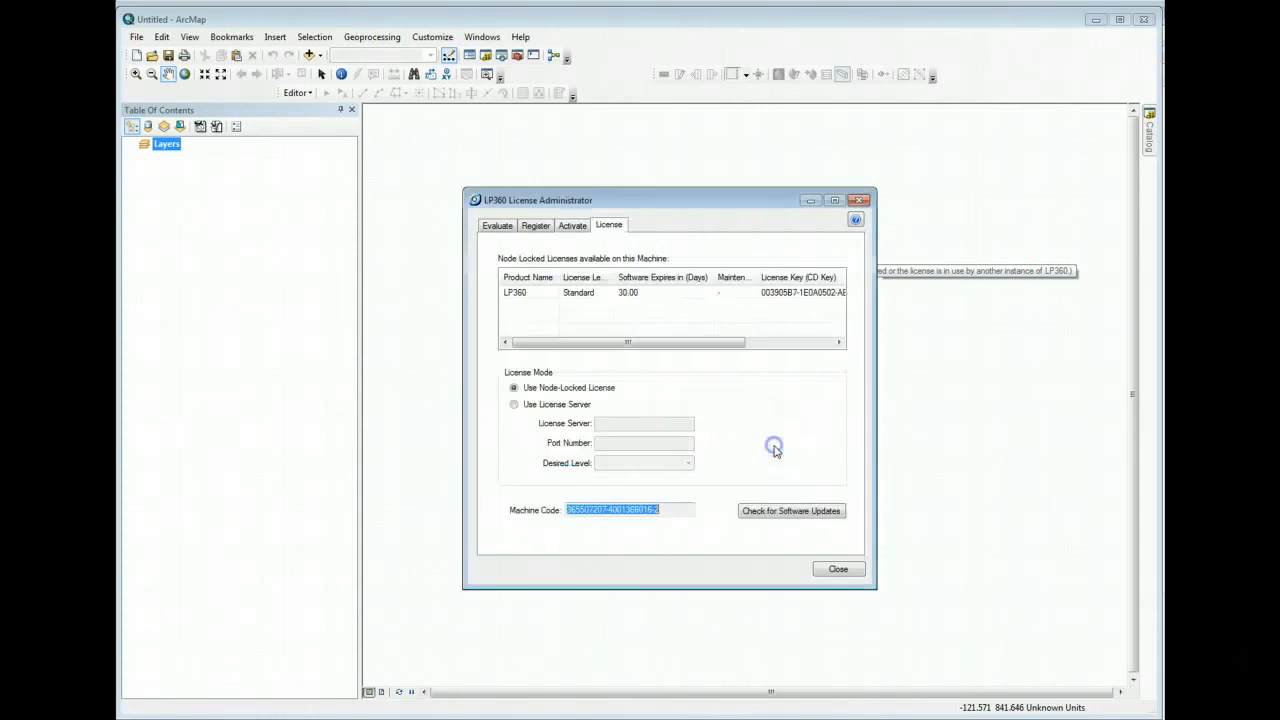
pyautogui.click(838, 569)
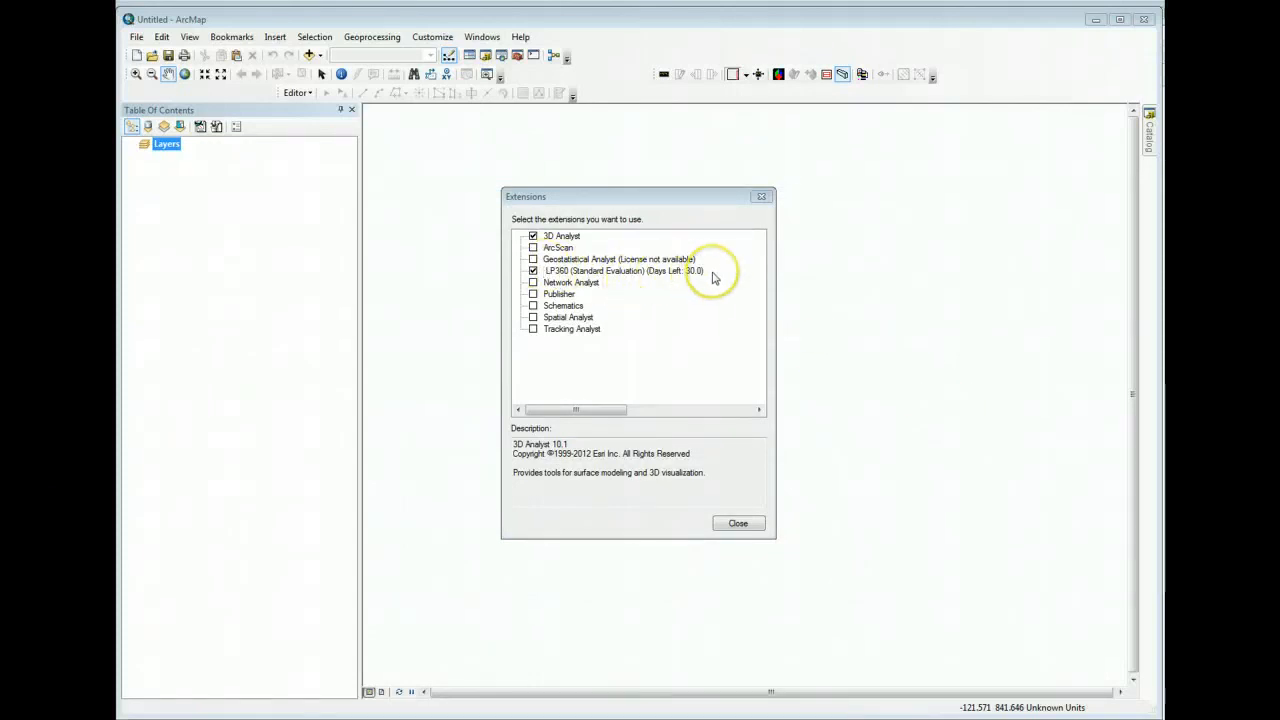
pyautogui.click(740, 524)
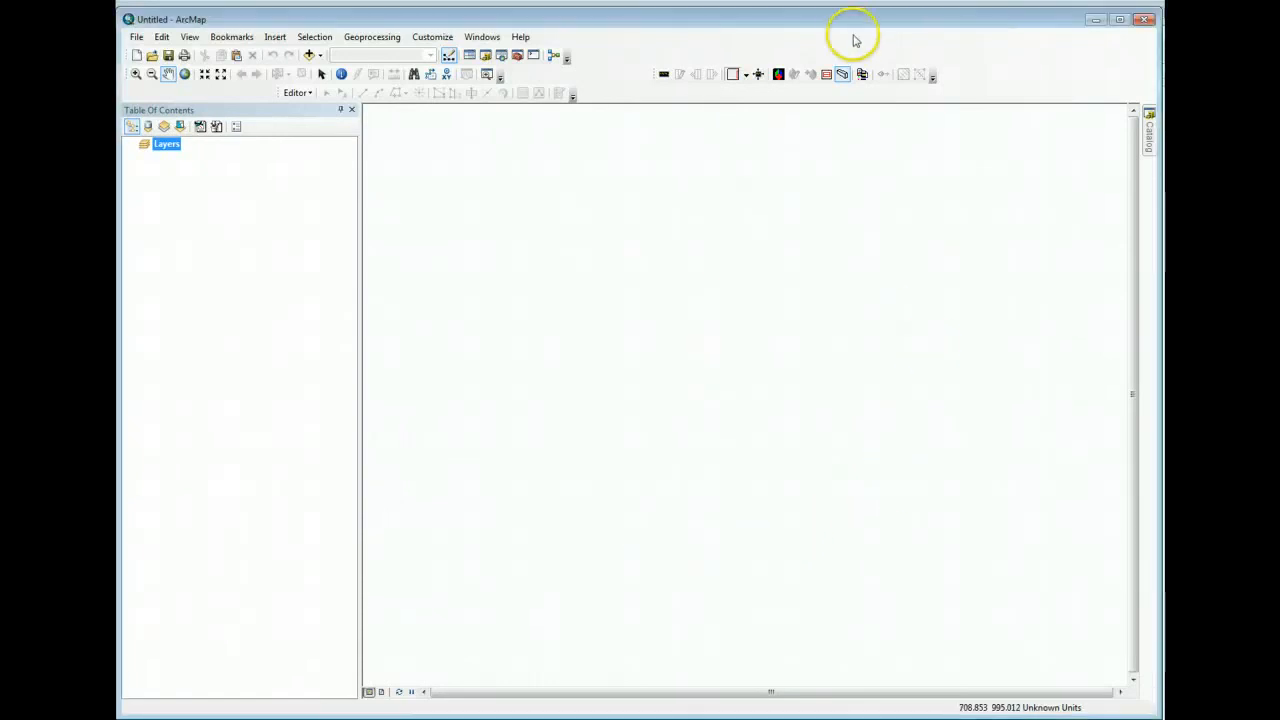
pyautogui.rightClick(823, 48)
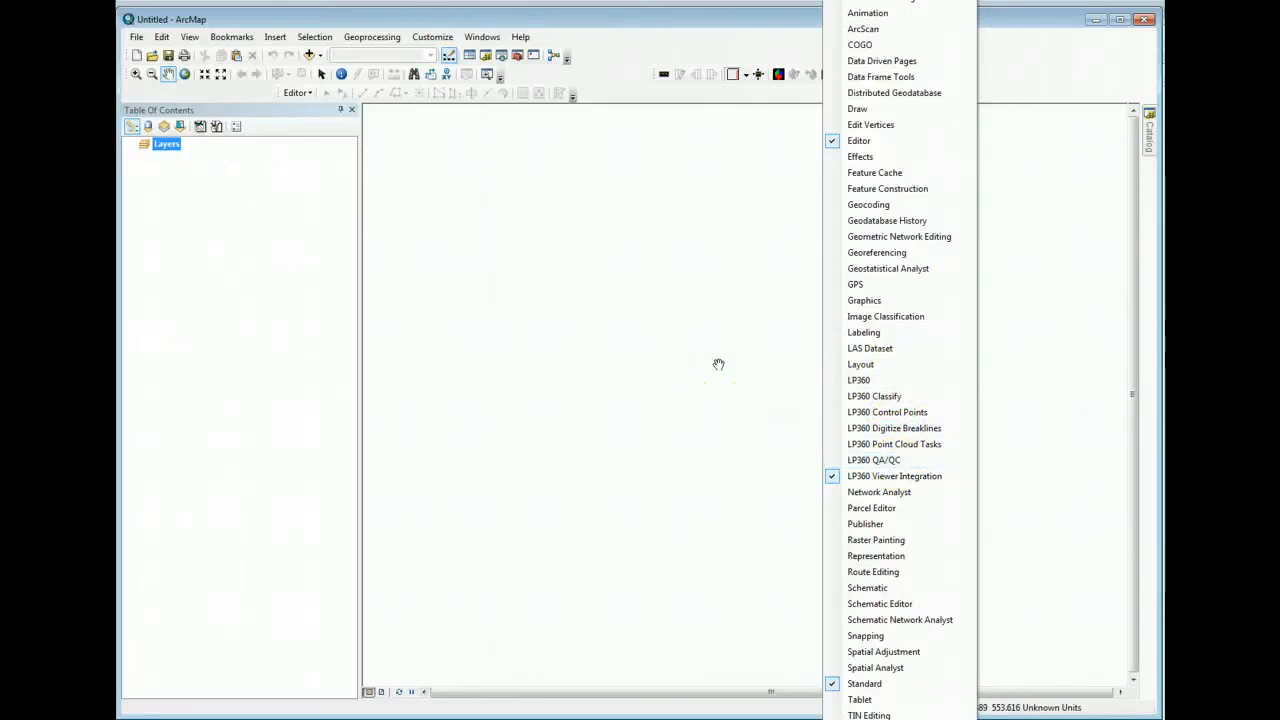
pyautogui.click(829, 281)
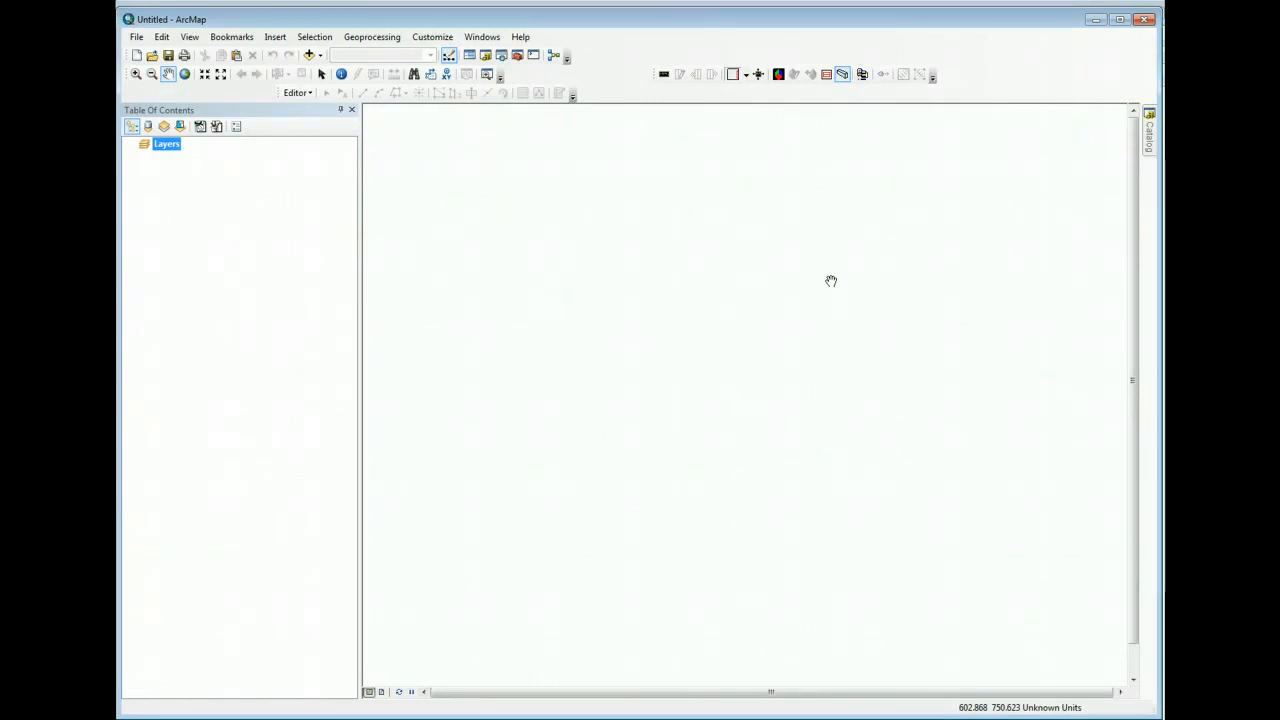
pyautogui.moveTo(831, 281); pyautogui.dragTo(378, 668)
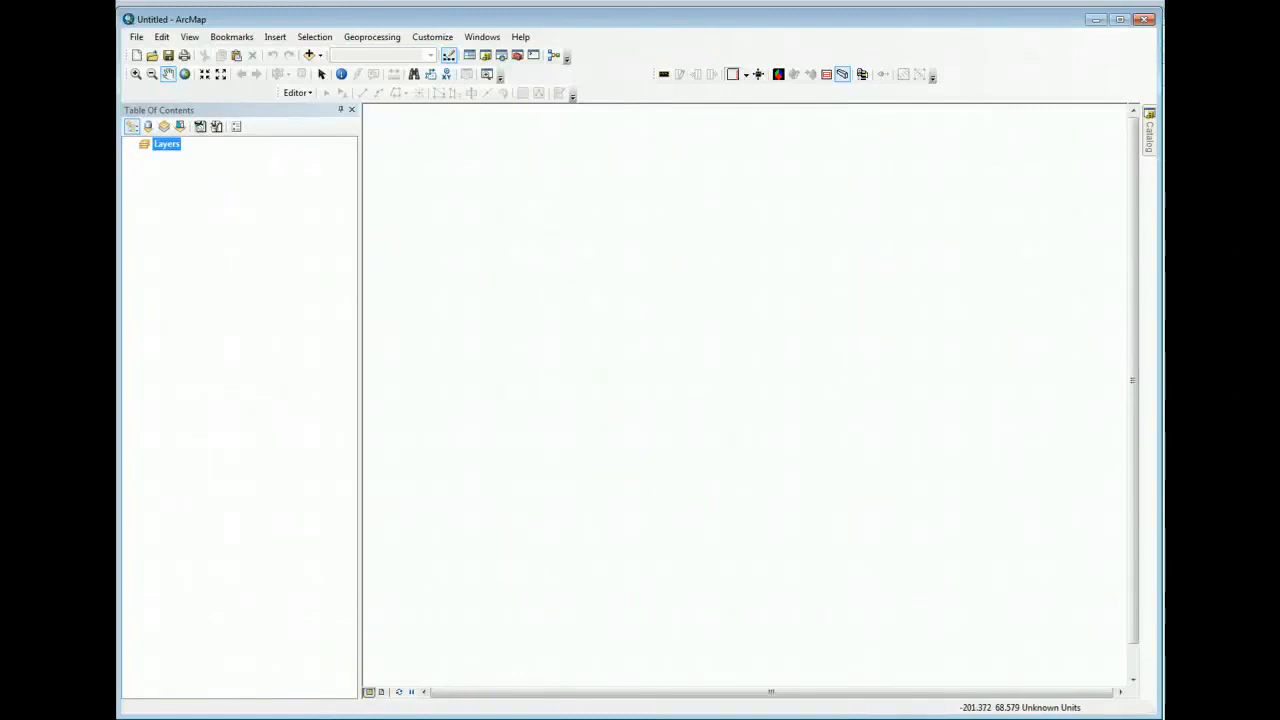